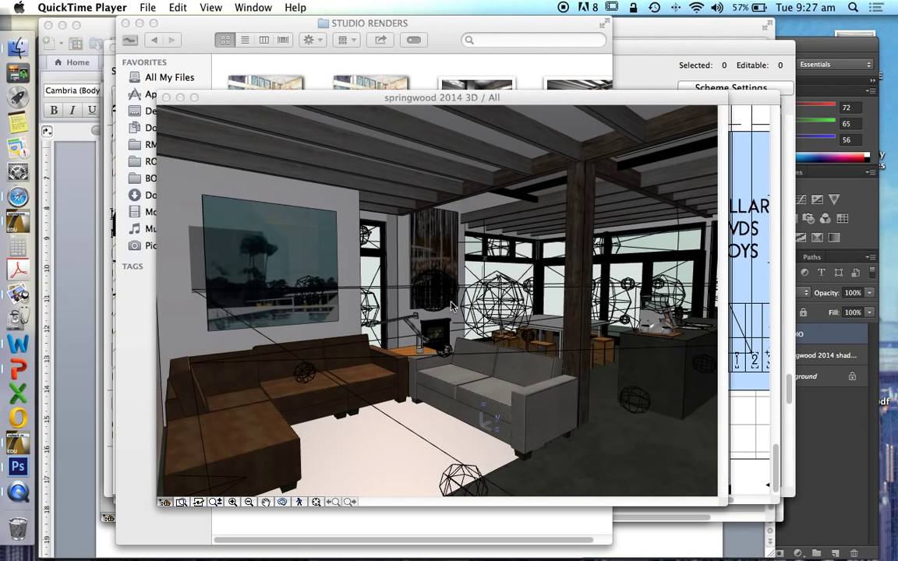
- Bring ArchiCAD's 3D window showing the springwood 2014 living room to the front
click(452, 306)
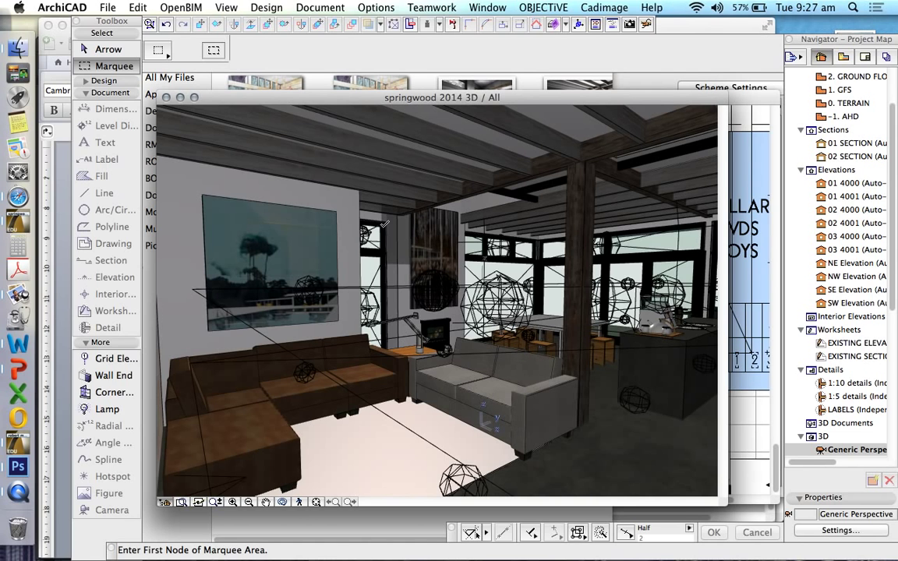
- Make Halogen Recessed 17 from the Lightworks 17 library the Lamp tool's default
click(107, 409)
click(100, 48)
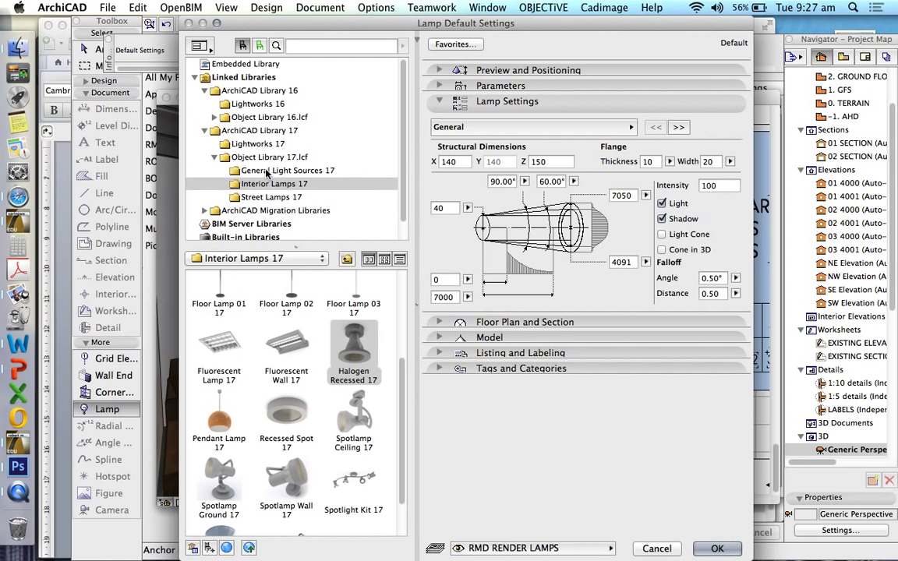
click(234, 143)
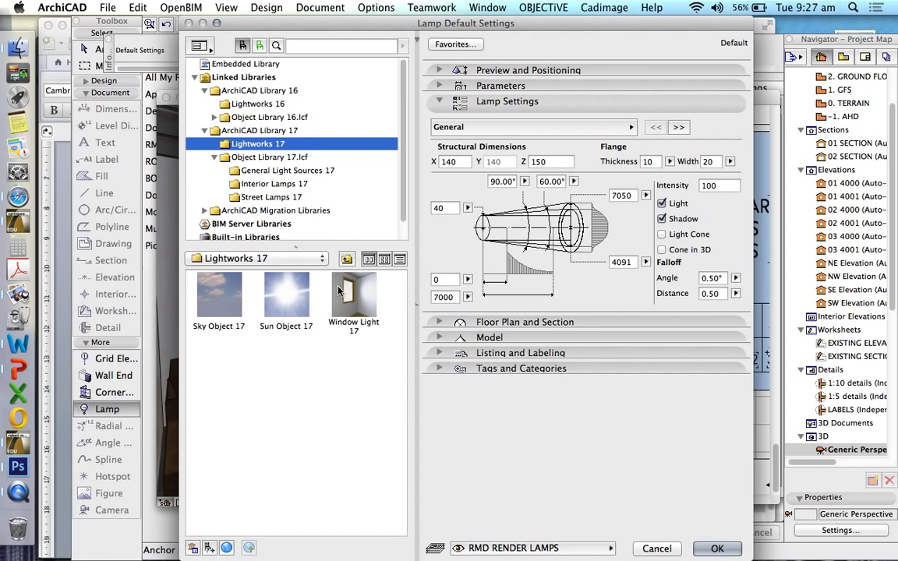
mouse_move(339, 292)
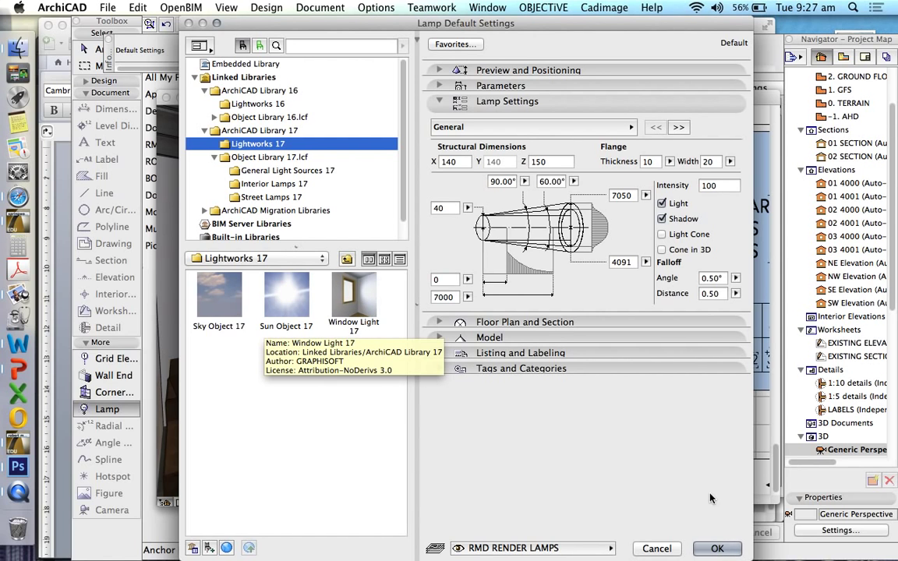
click(717, 549)
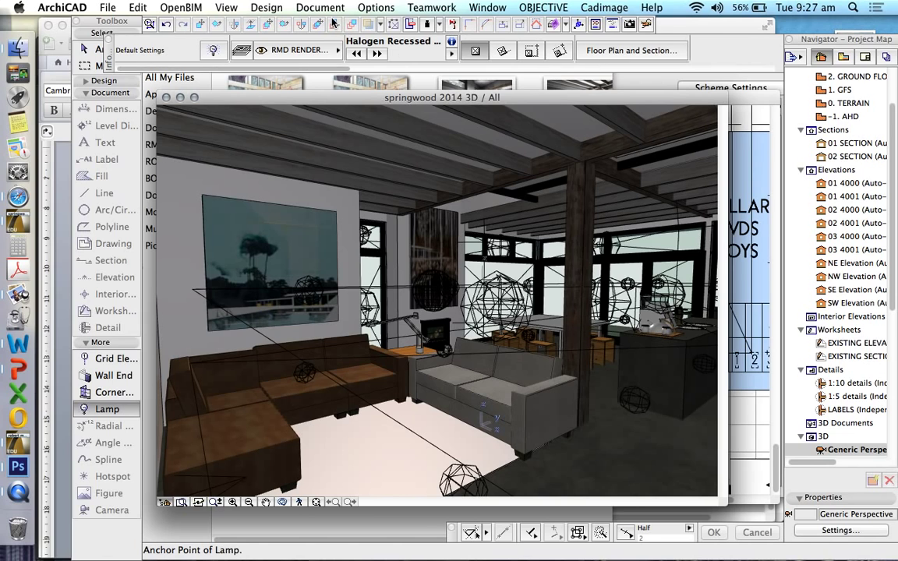
click(326, 9)
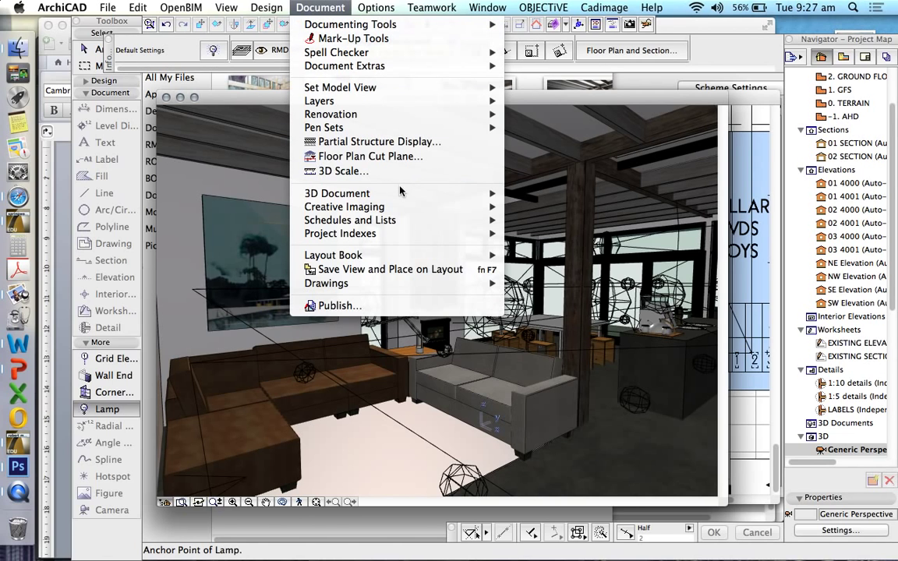
mouse_move(403, 207)
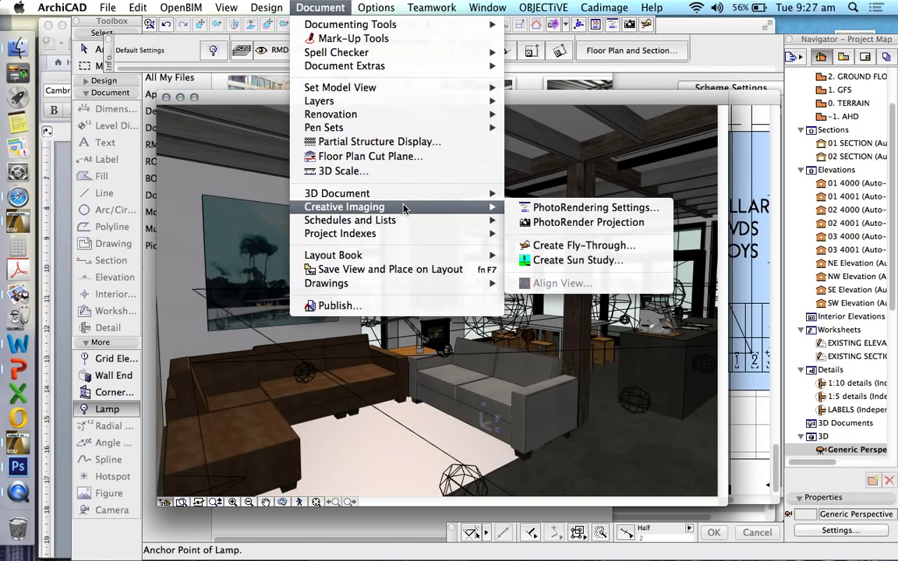
click(547, 208)
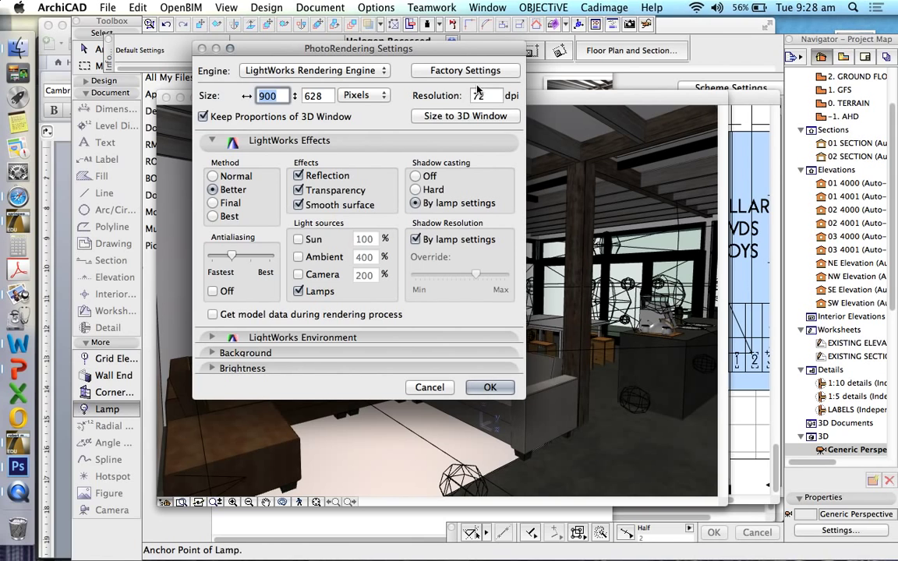
click(234, 354)
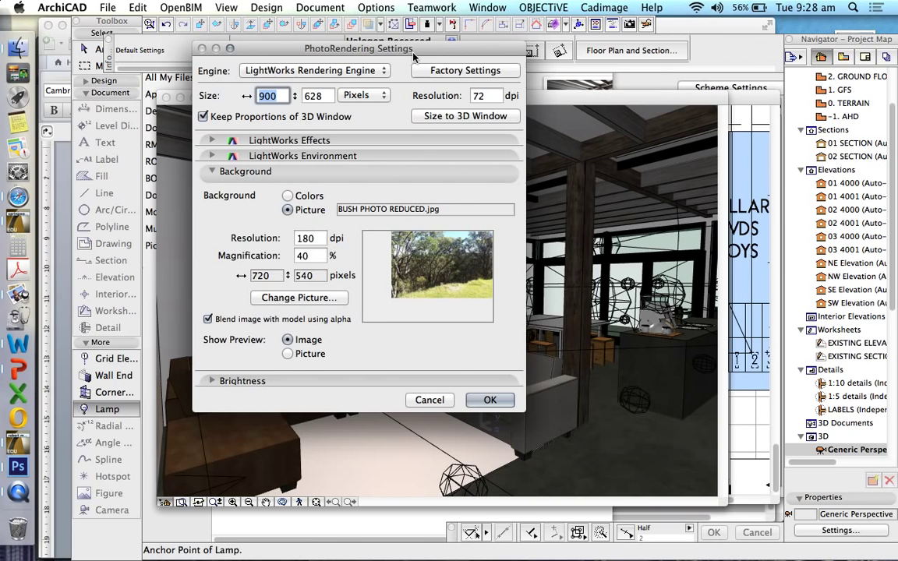
drag(412, 52, 397, 90)
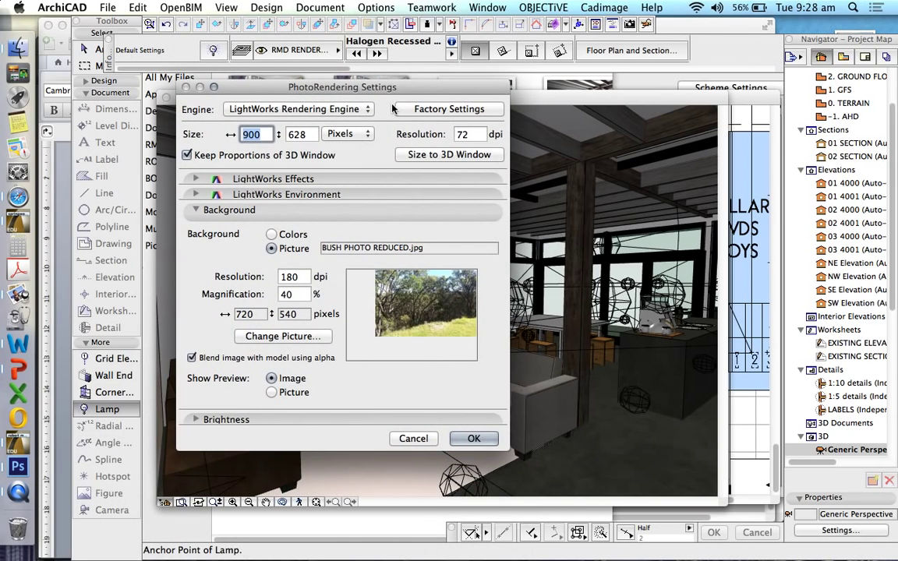
drag(395, 92, 405, 414)
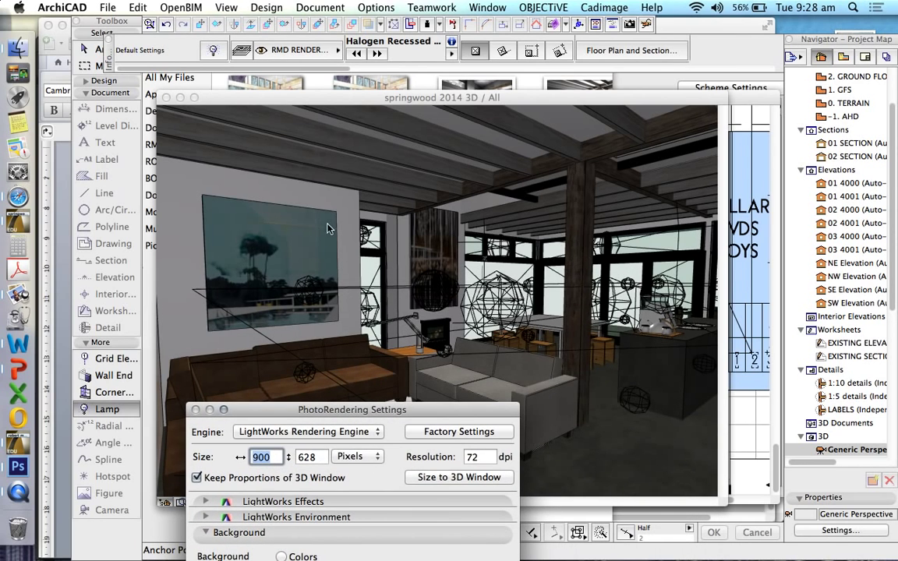
drag(445, 411, 431, 109)
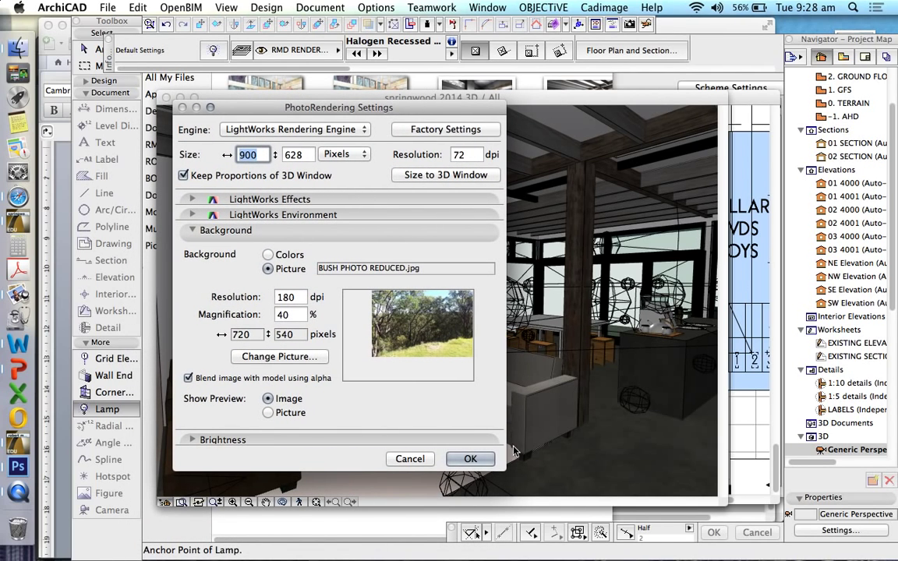
click(472, 460)
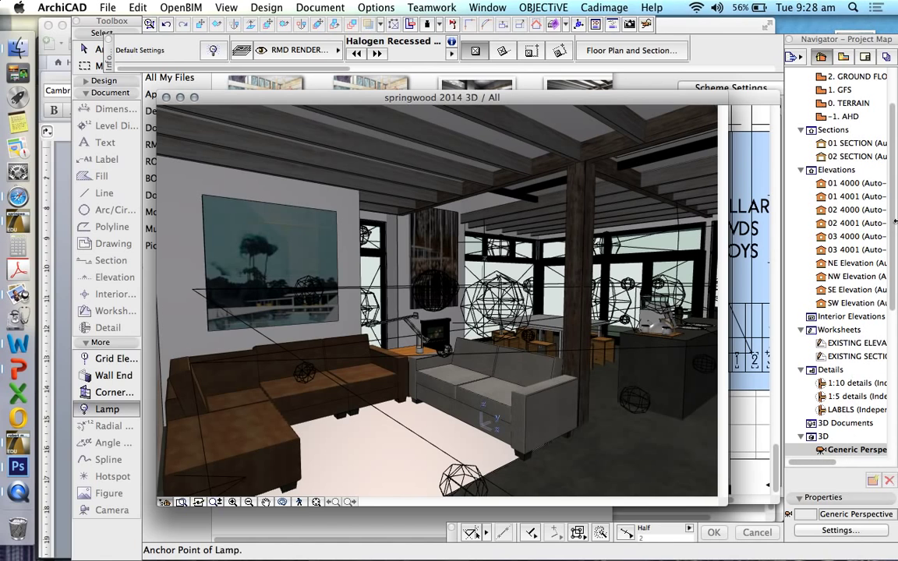
- Review the STUDIO 3D saved view's settings (1:100, RMD PENS) from the View Map
click(843, 56)
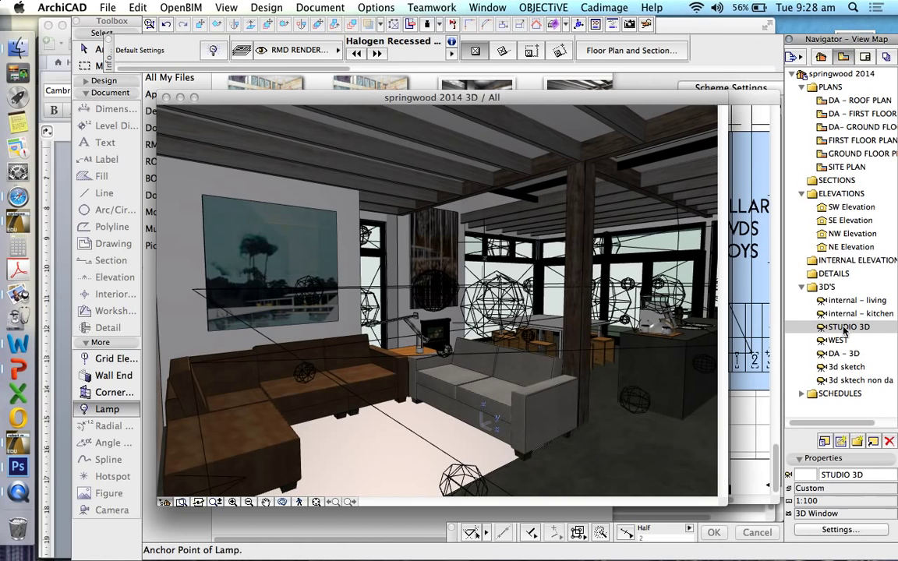
right_click(844, 328)
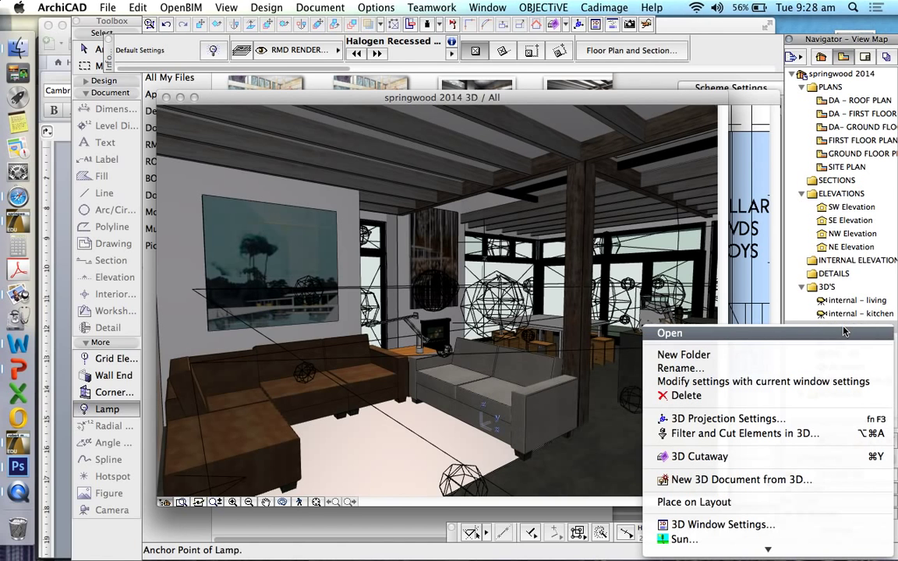
click(717, 545)
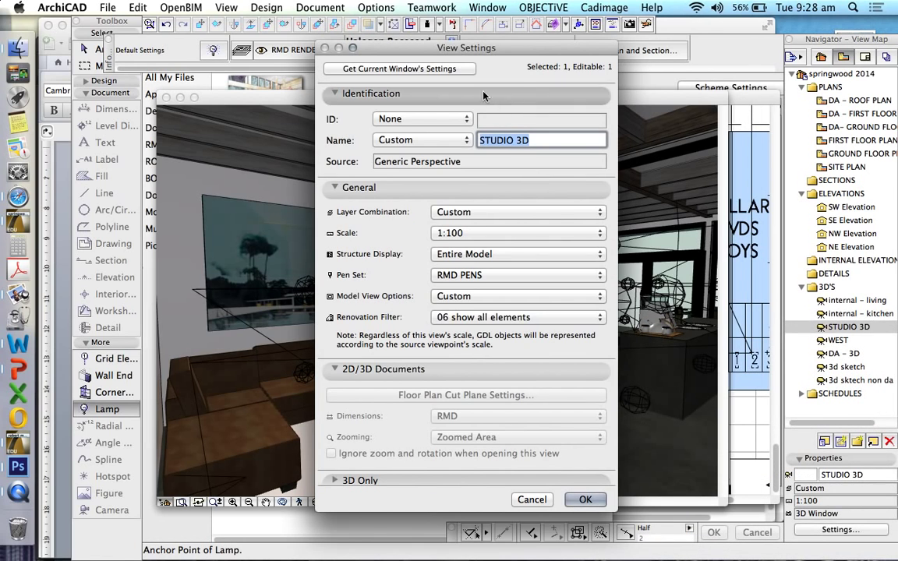
click(585, 500)
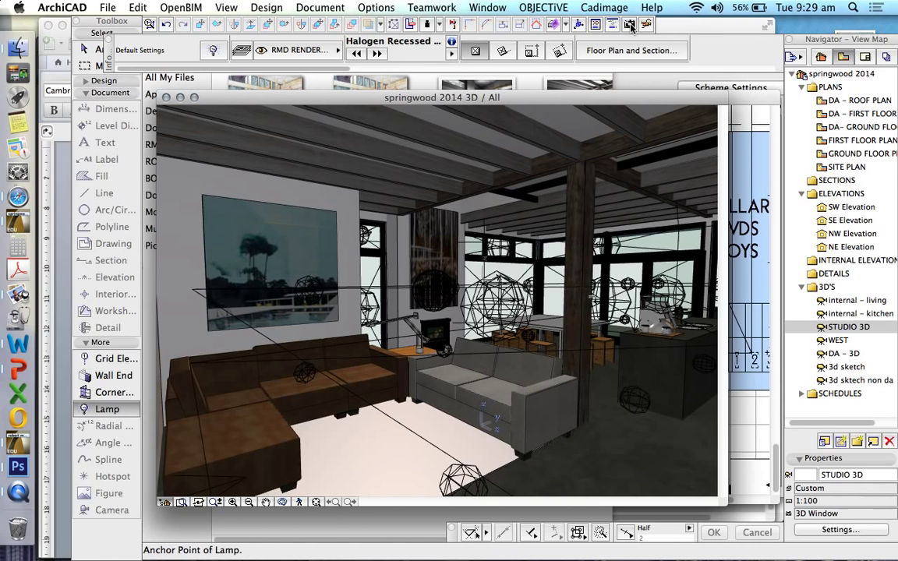
- Render the current 3D view as a 900×628 PhotoRender Projection picture
click(320, 7)
mouse_move(392, 222)
mouse_move(359, 206)
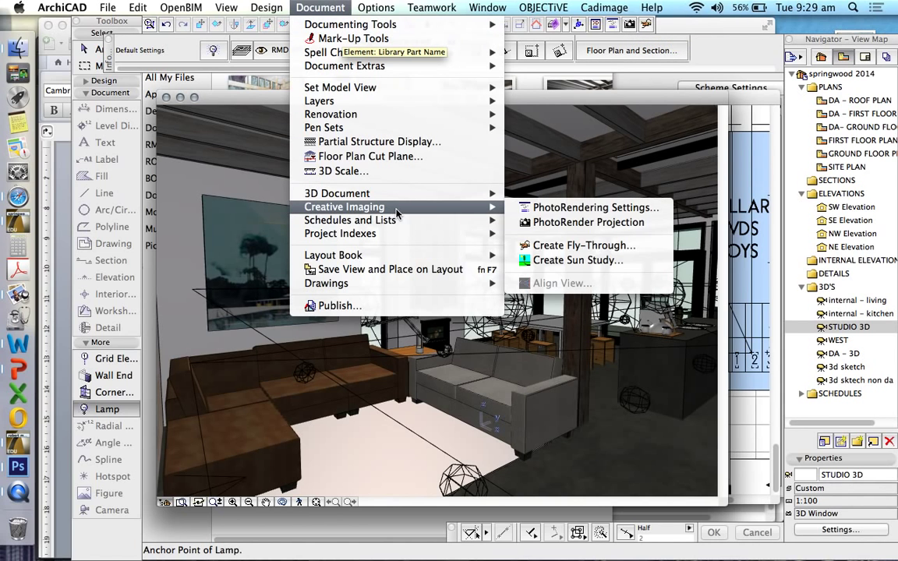
click(547, 220)
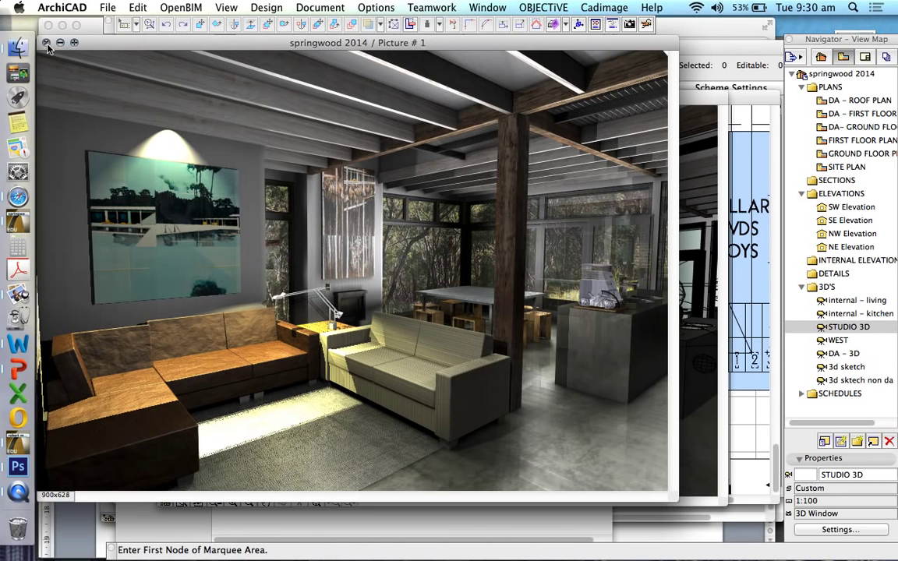
- Close the rendering, open the 2. GROUND FLOOR plan zoomed on the living room, and pick the Camera tool
click(46, 43)
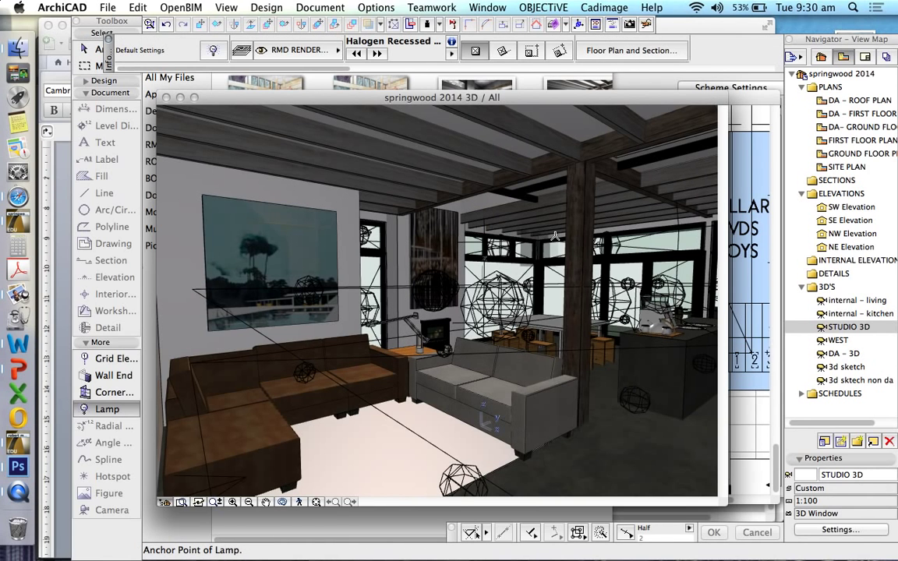
click(821, 58)
scroll(862, 164, up, 3)
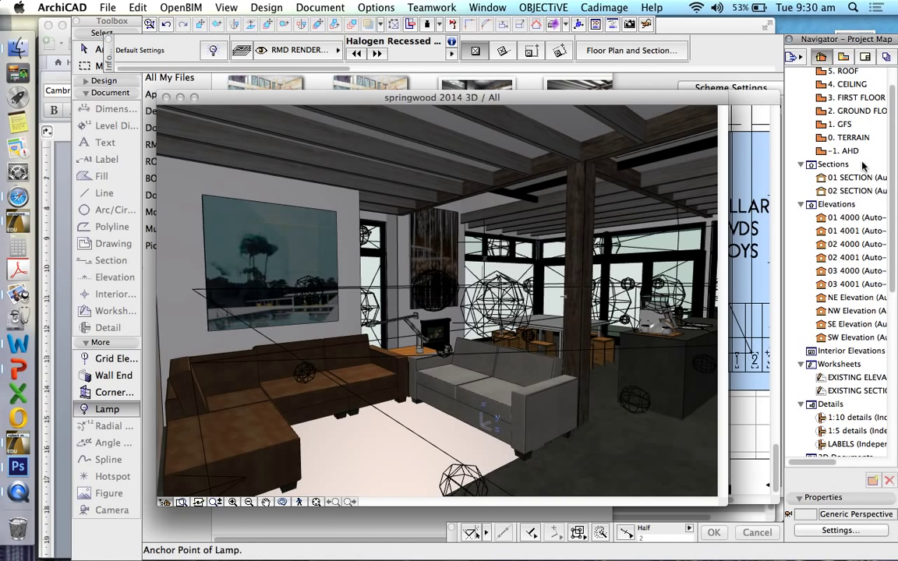
double_click(836, 113)
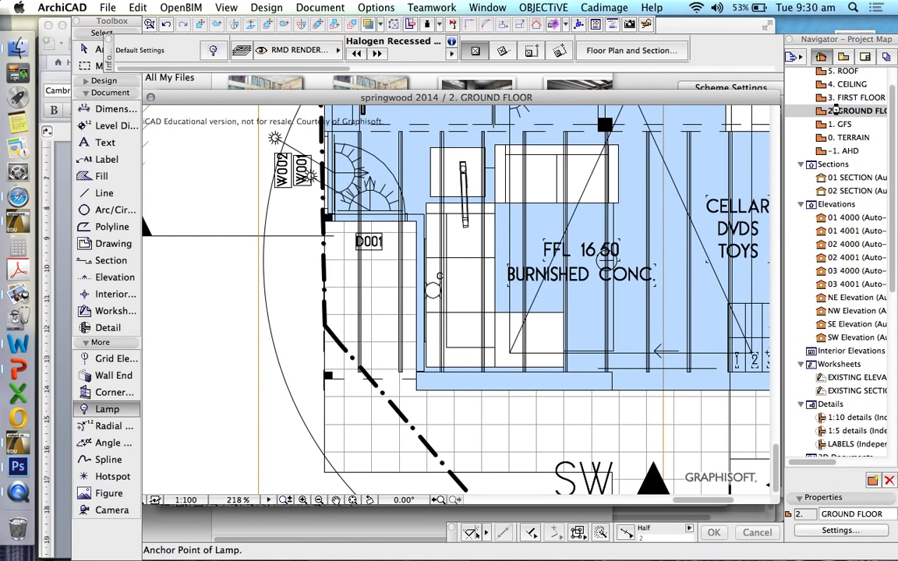
scroll(474, 277, up, 3)
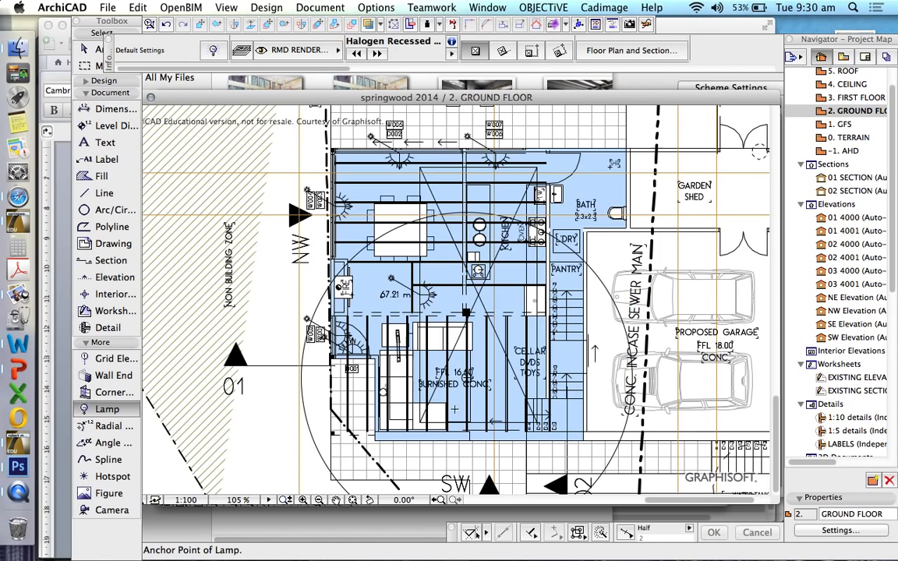
scroll(485, 427, up, 2)
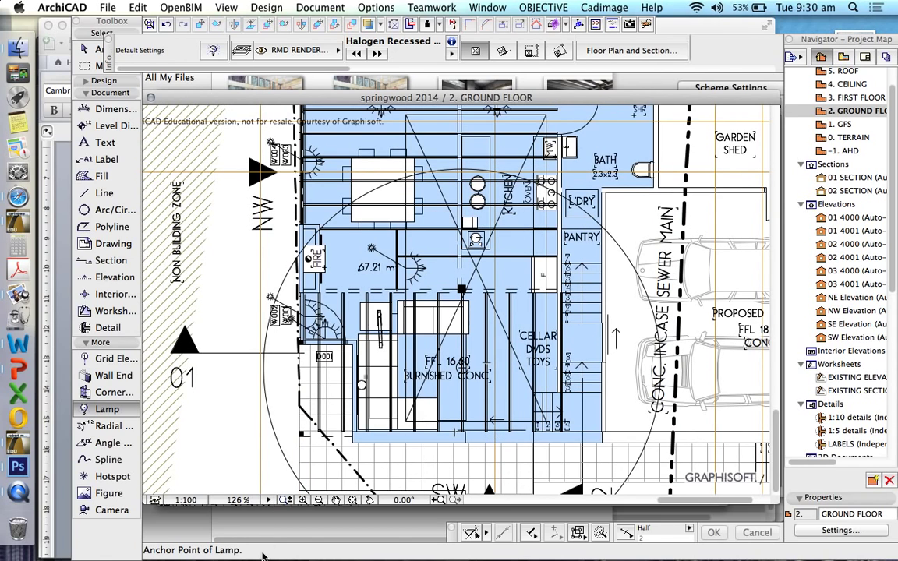
click(110, 510)
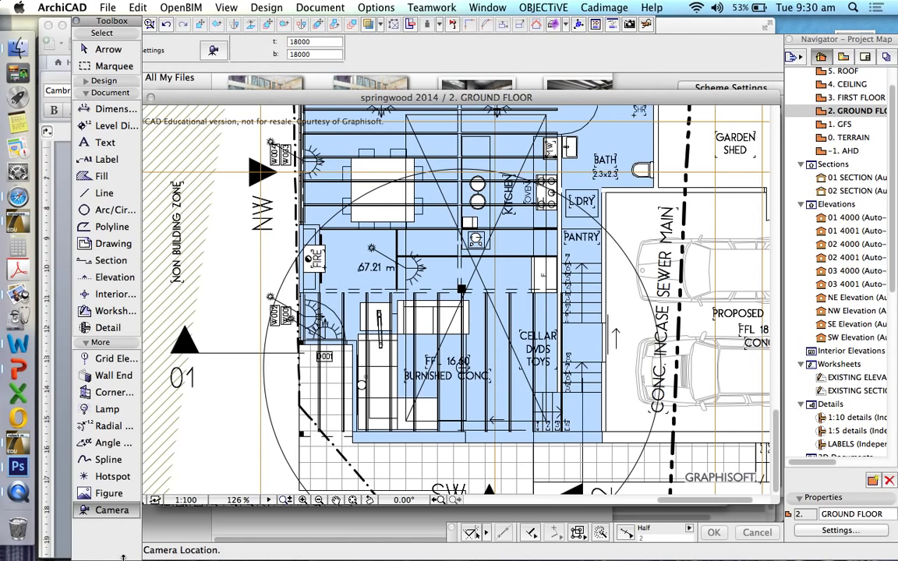
- Apply the default camera settings (Z 18000, 80° view cone) and close the palette
click(214, 51)
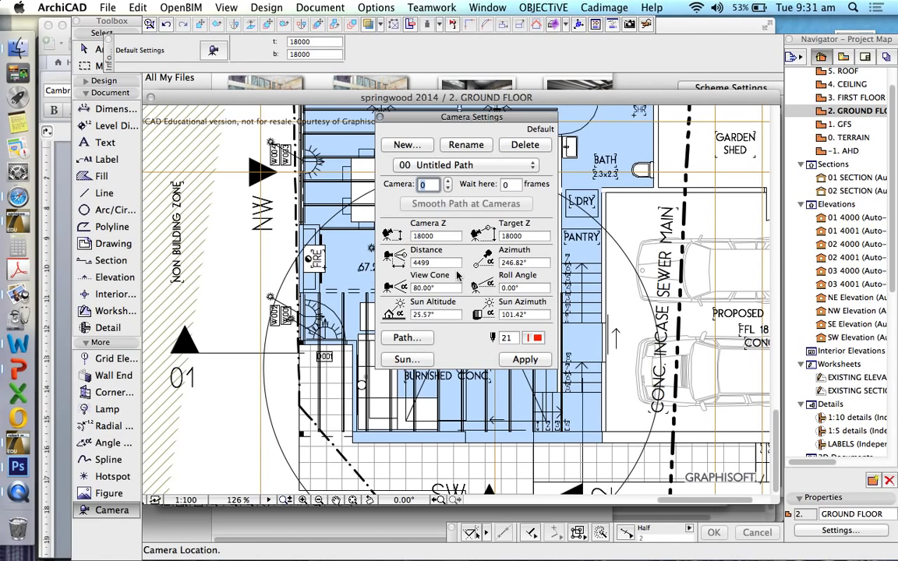
click(533, 361)
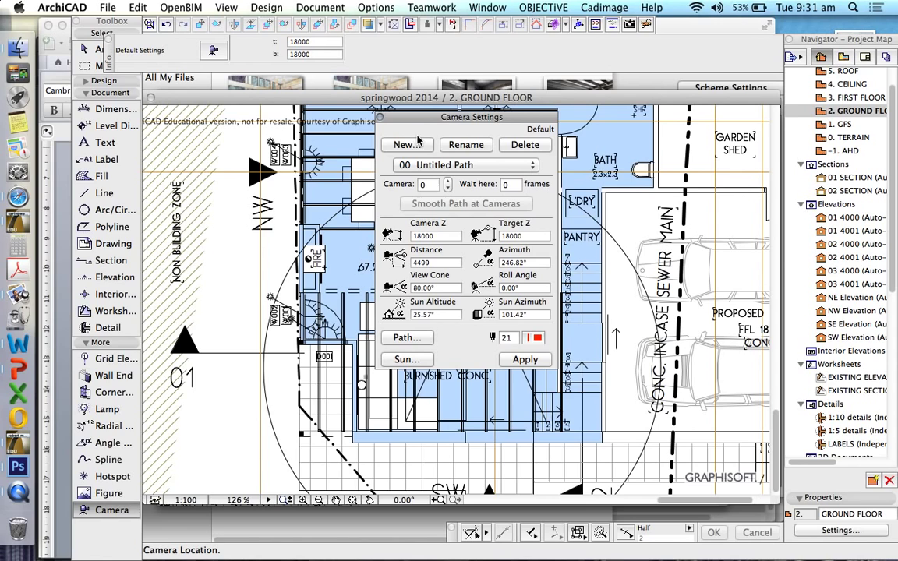
click(380, 118)
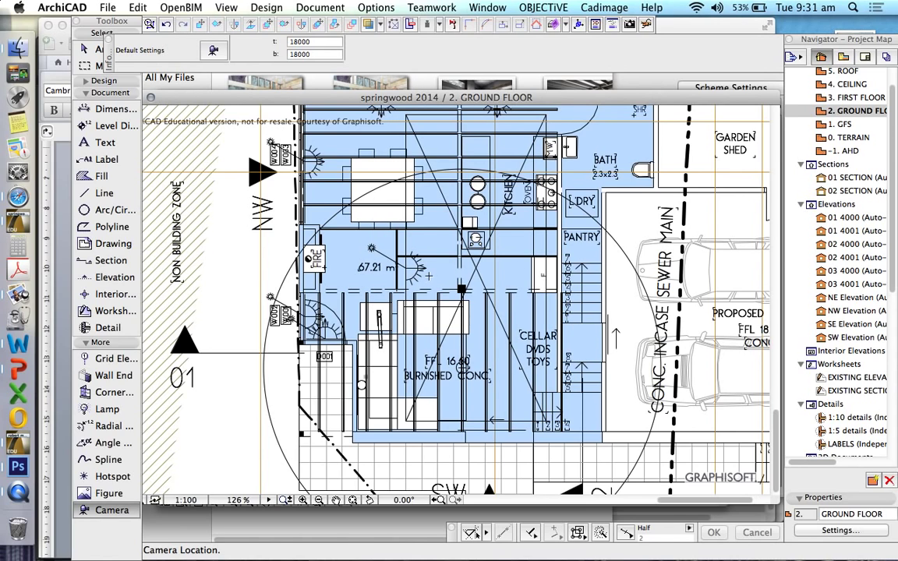
scroll(867, 117, up, 2)
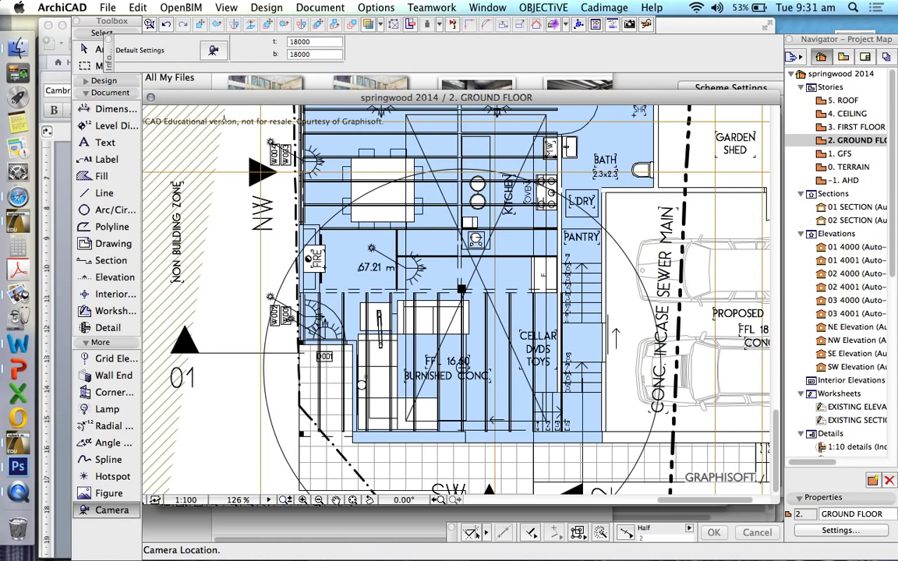
click(91, 50)
scroll(478, 396, up, 3)
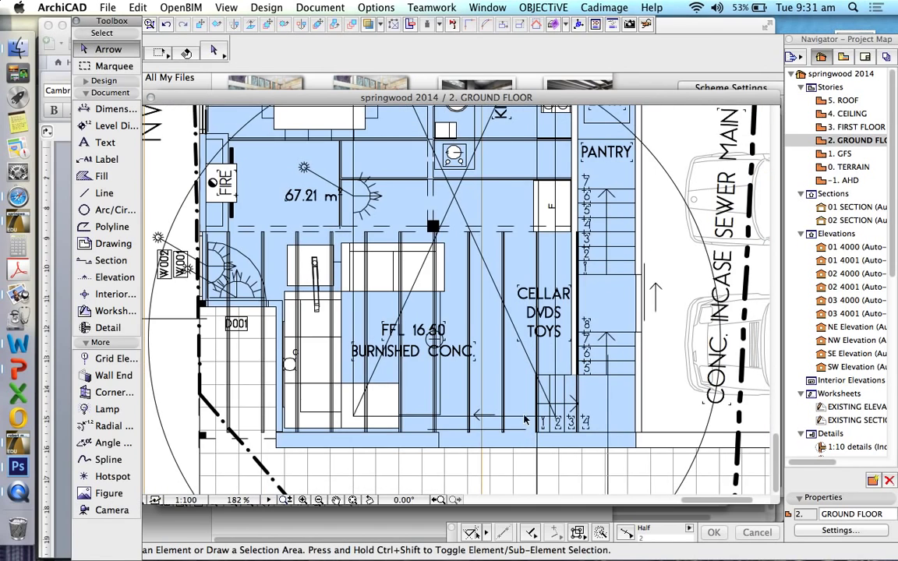
click(185, 52)
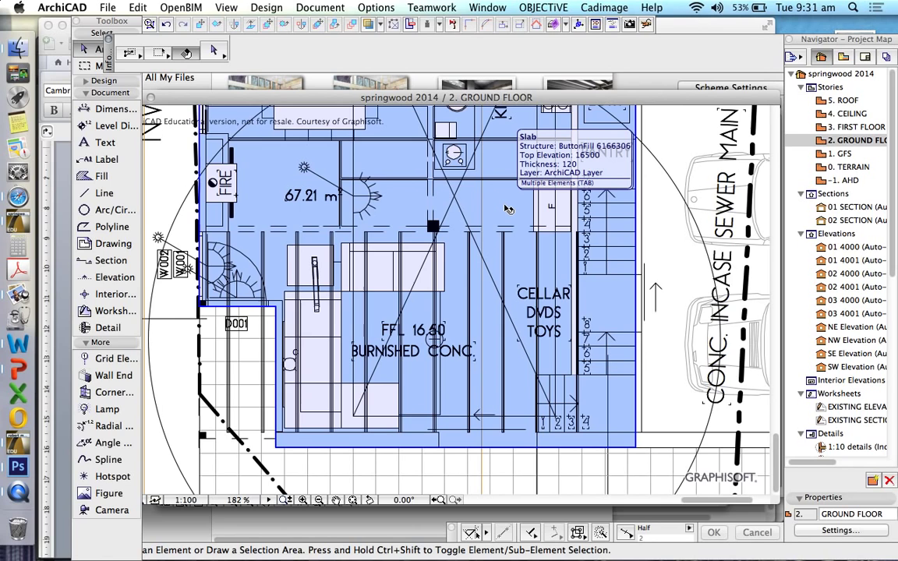
click(508, 209)
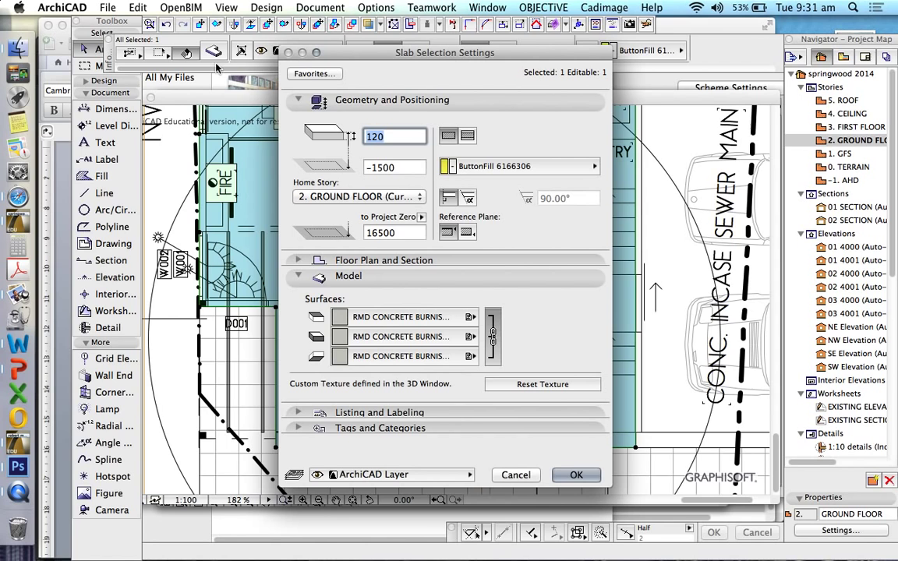
click(192, 50)
drag(384, 53, 530, 49)
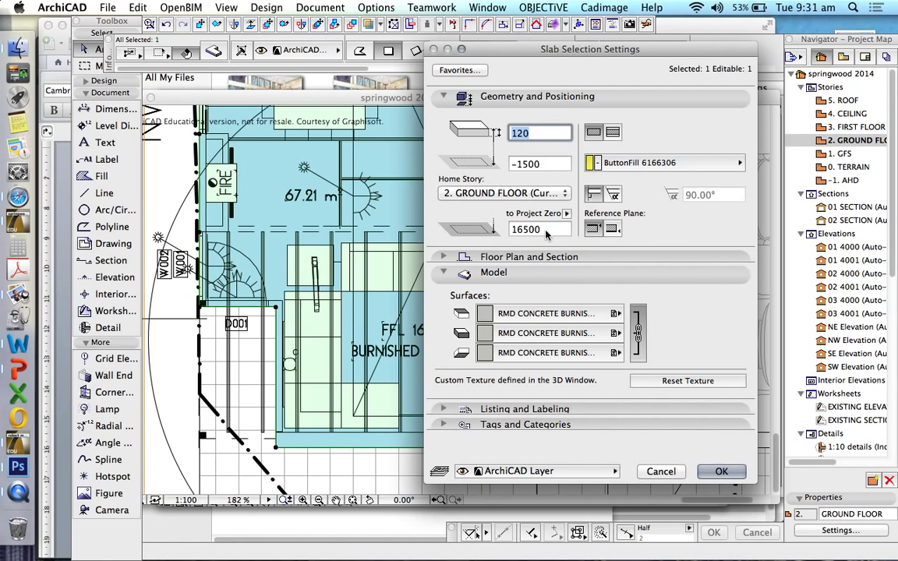
click(721, 472)
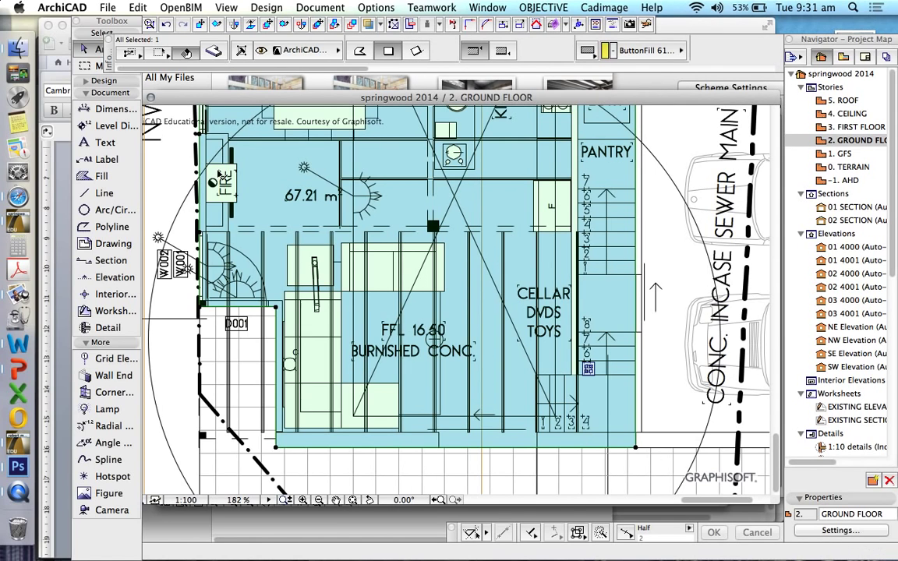
- Change the Camera tool's default view cone to 70° and apply it
click(100, 510)
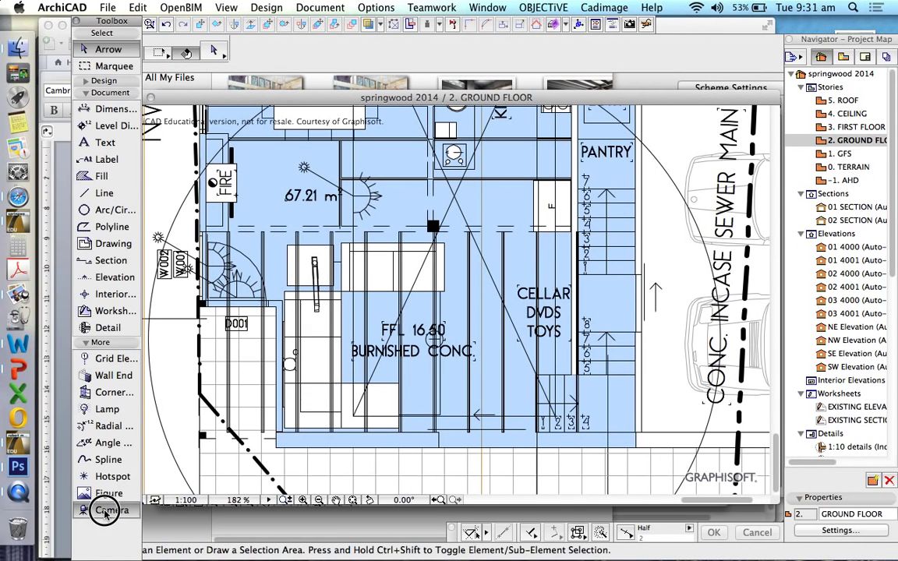
click(215, 50)
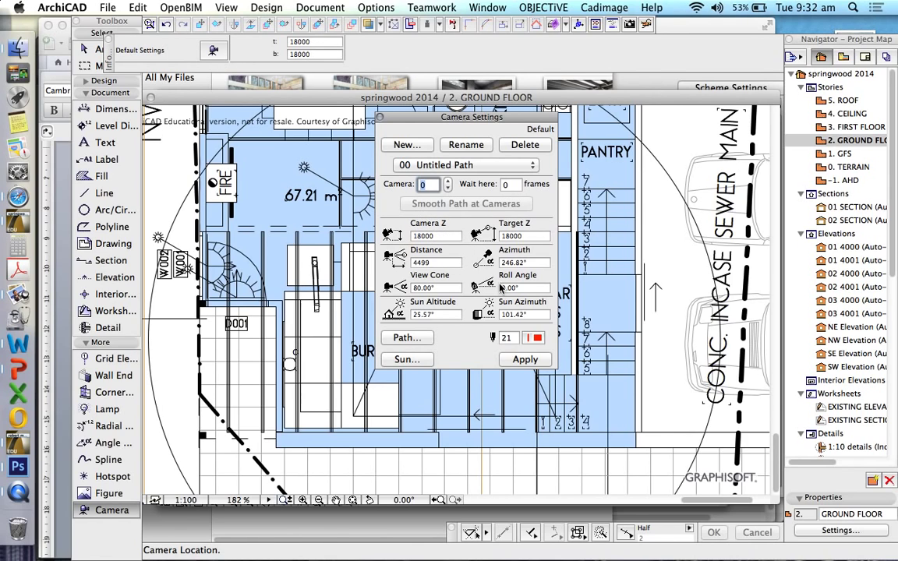
click(445, 288)
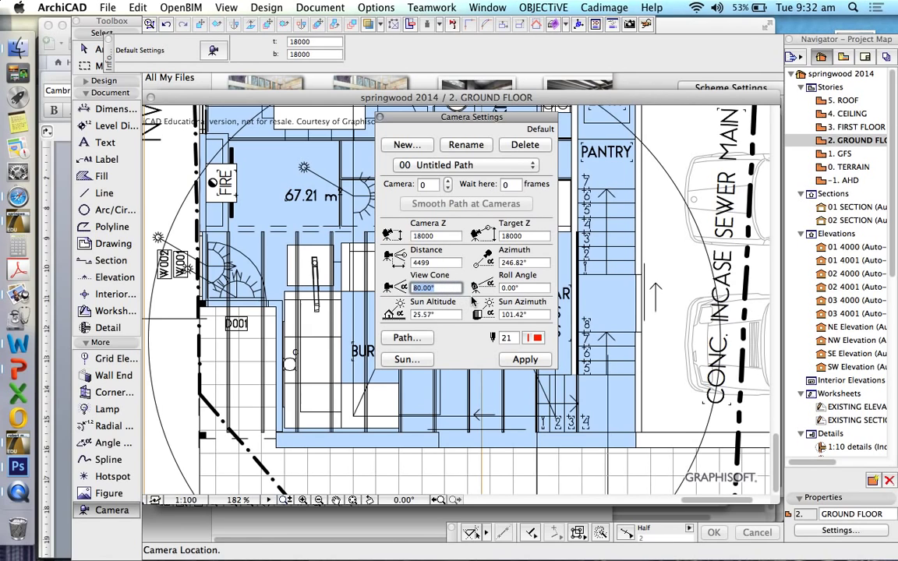
text(70)
click(516, 359)
click(526, 361)
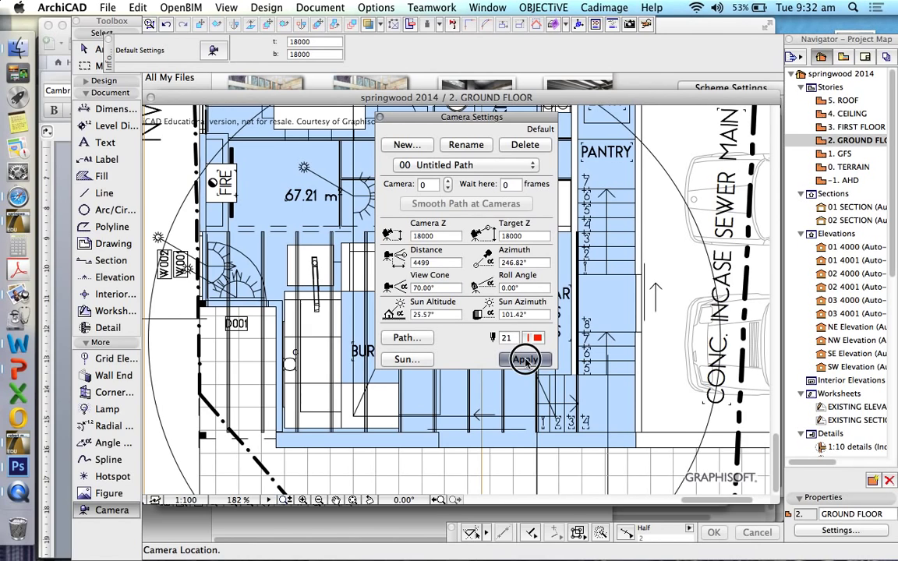
click(379, 118)
scroll(545, 423, up, 2)
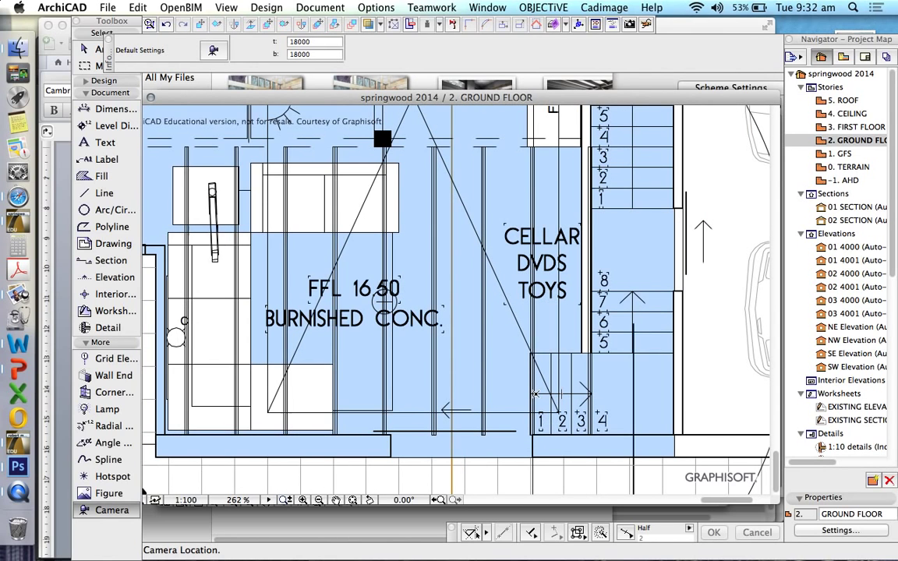
- Place the first camera's location inside the living room beside the door swing
scroll(535, 393, down, 2)
scroll(551, 379, down, 2)
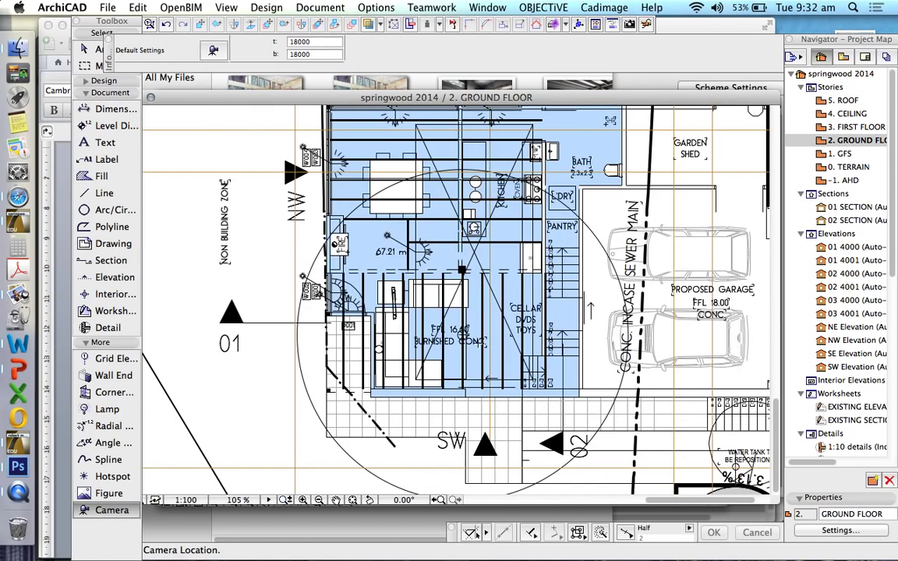
scroll(468, 337, up, 2)
scroll(379, 332, down, 2)
scroll(320, 273, up, 2)
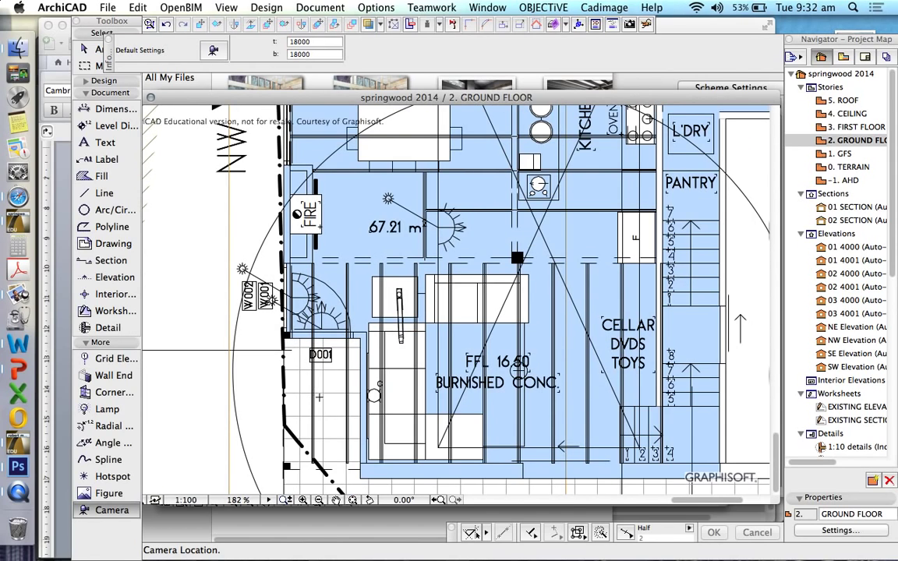
scroll(286, 357, down, 2)
scroll(315, 406, up, 1)
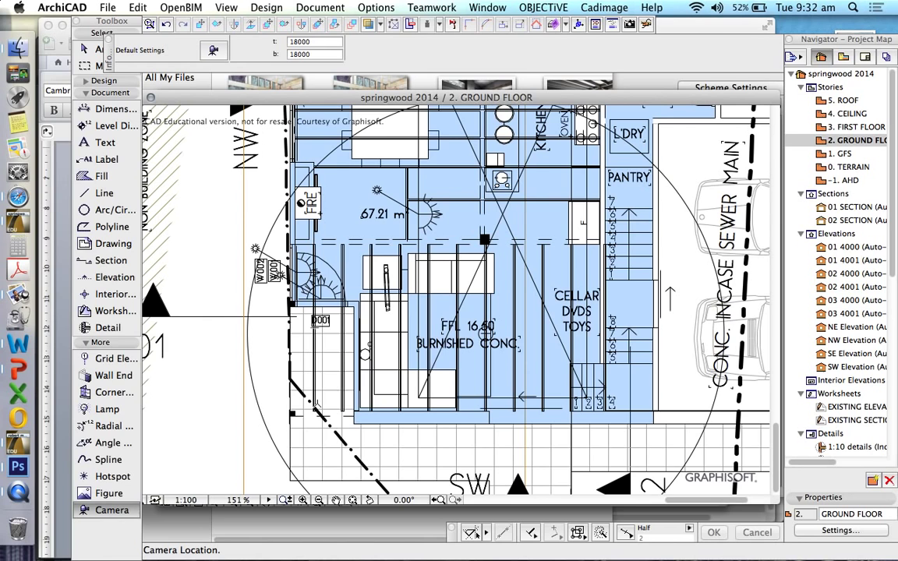
scroll(319, 392, down, 1)
scroll(327, 401, up, 3)
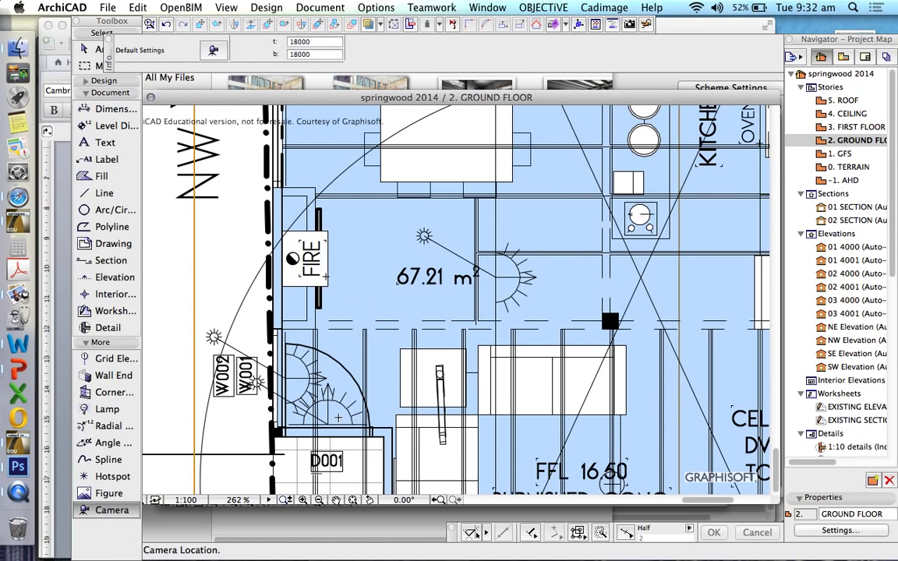
scroll(338, 420, up, 2)
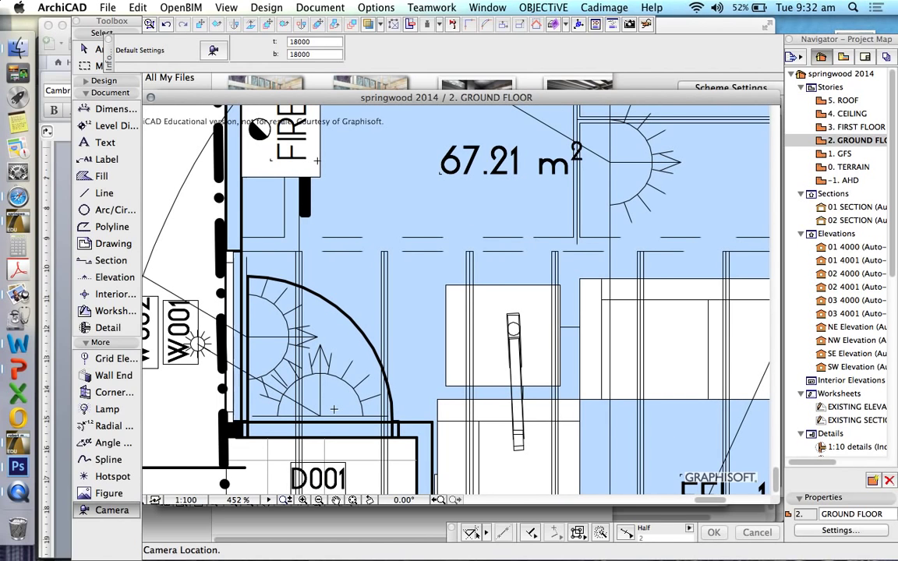
click(333, 409)
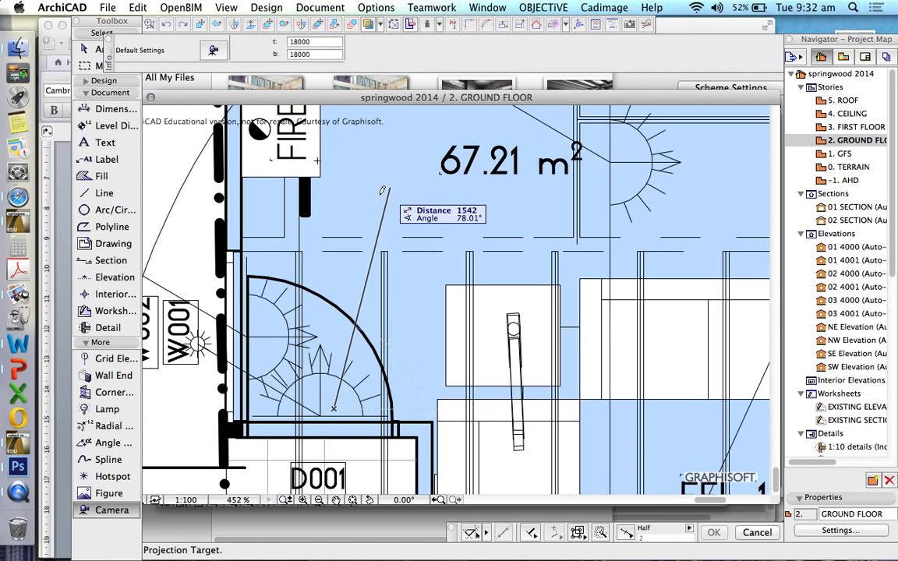
scroll(343, 305, down, 3)
scroll(374, 250, up, 1)
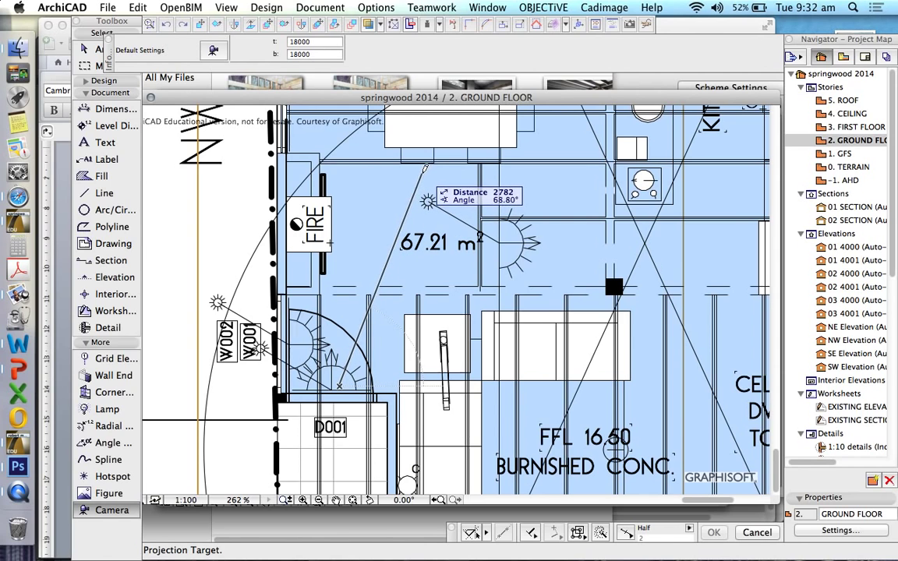
- Aim the first camera and add a second camera further into the room
click(433, 167)
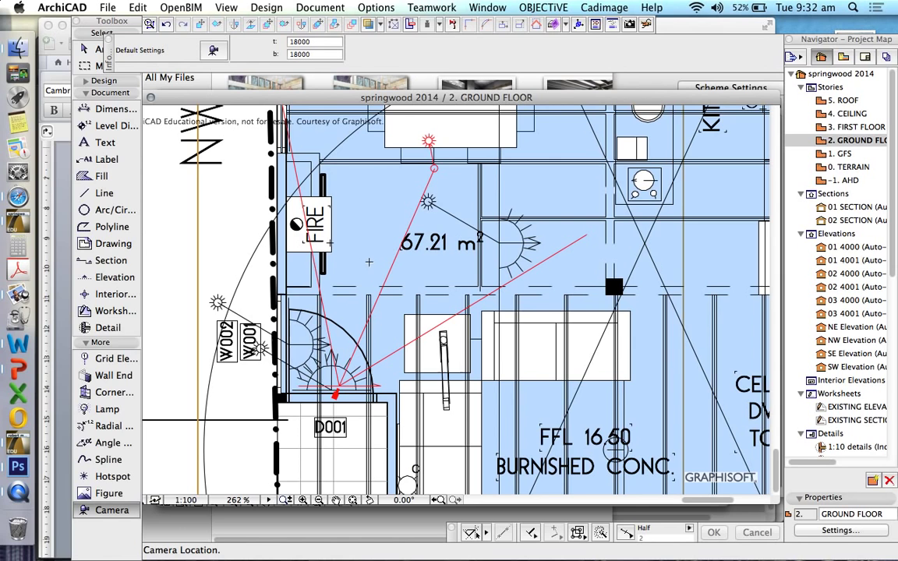
scroll(366, 253, down, 2)
middle_drag(366, 253, 367, 305)
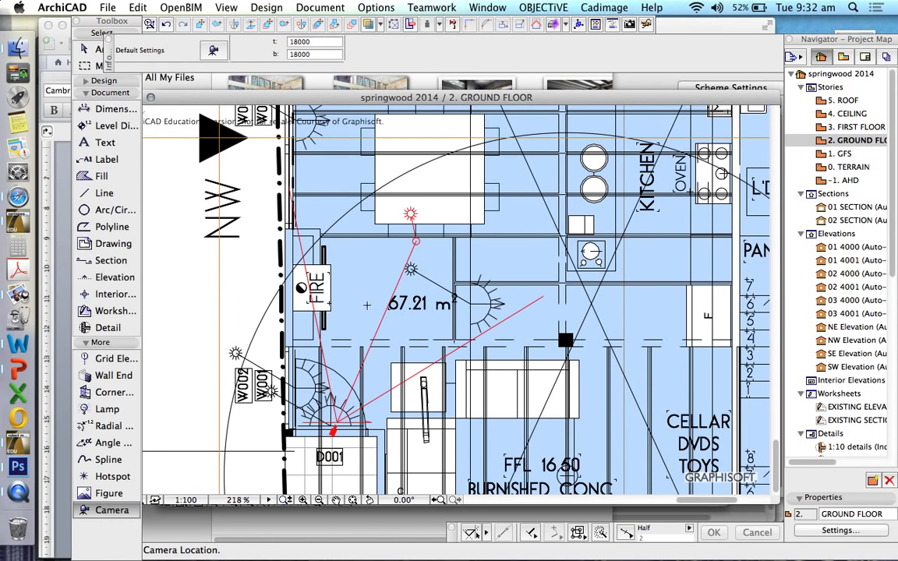
click(349, 345)
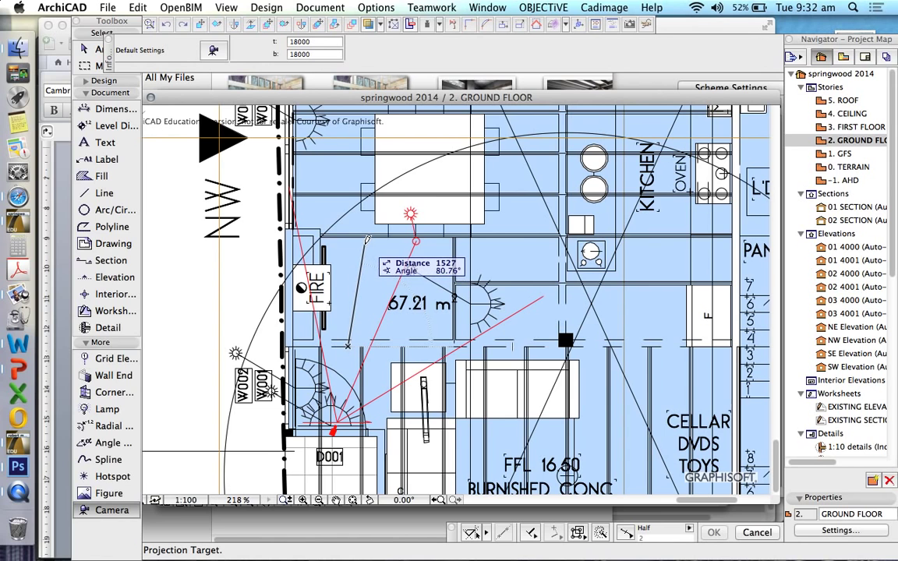
click(364, 244)
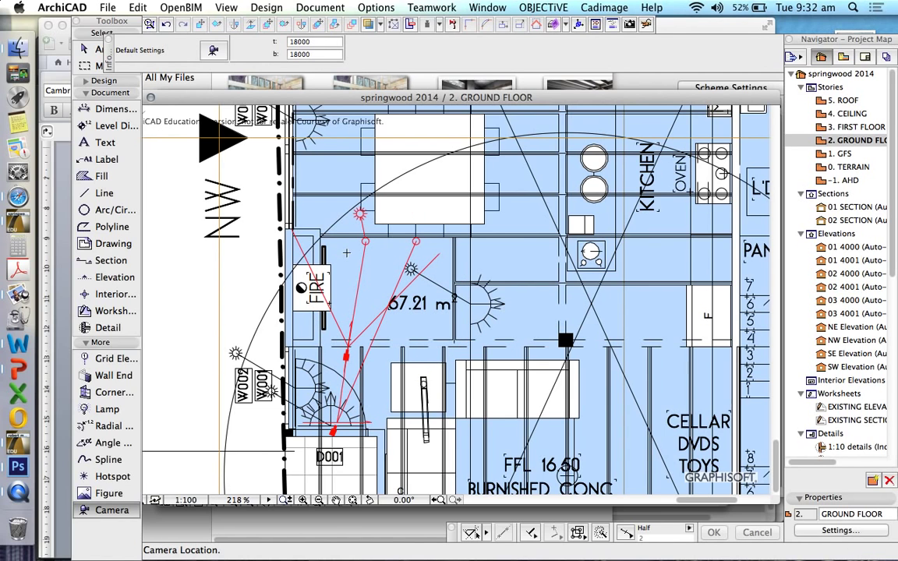
- Add more cameras beside and over the dining table
click(346, 252)
click(337, 184)
scroll(342, 242, up, 2)
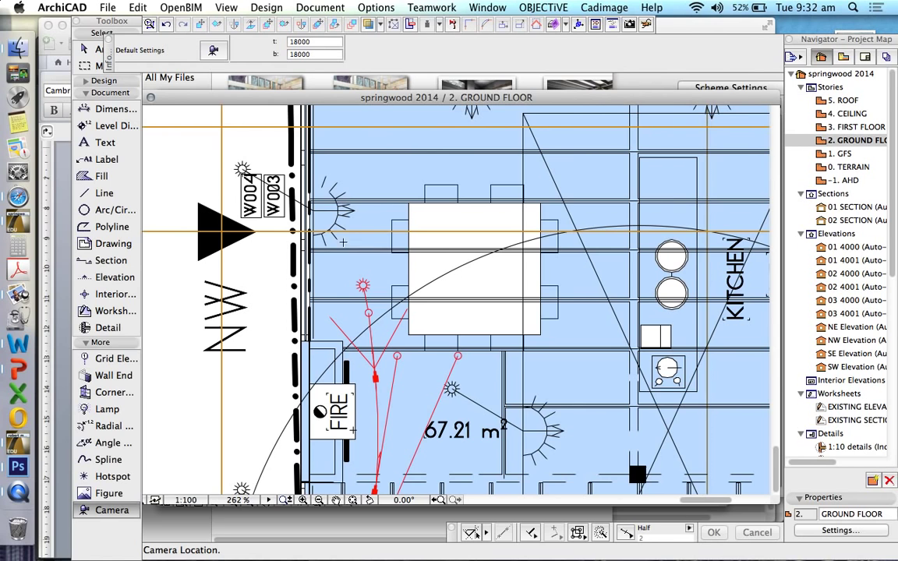
click(343, 306)
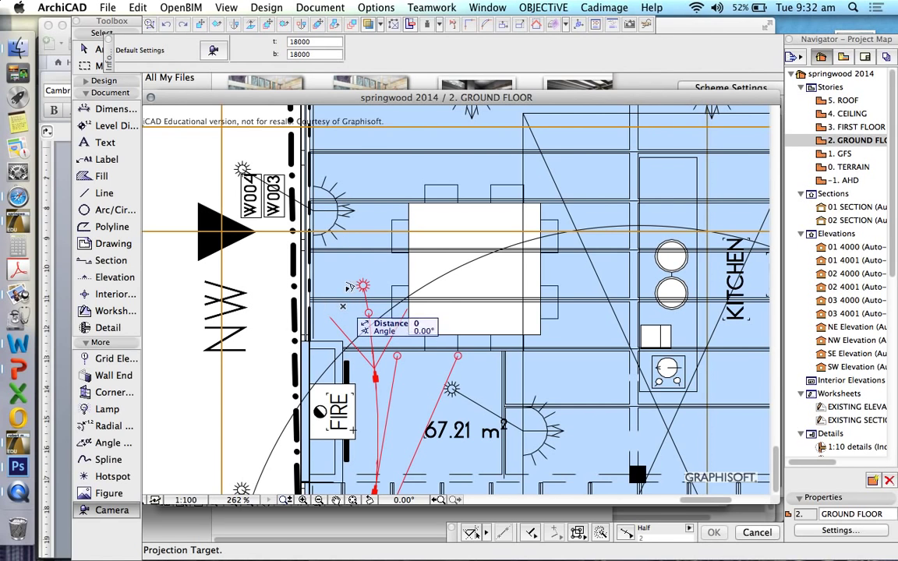
click(494, 125)
scroll(381, 269, up, 2)
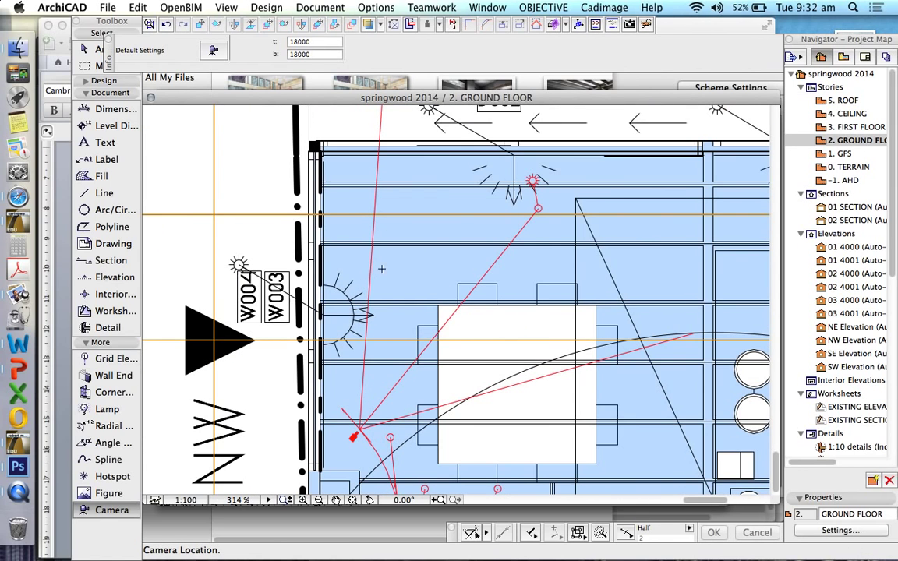
click(389, 270)
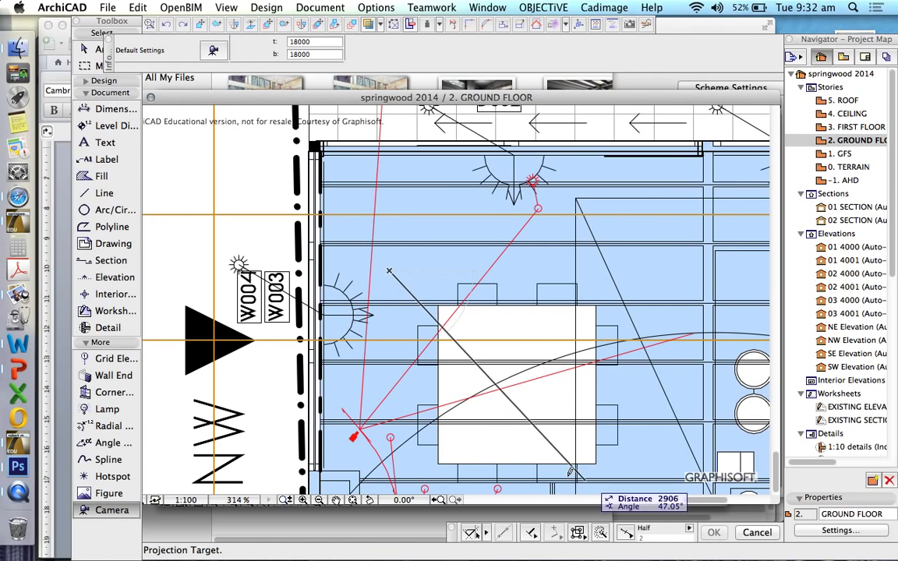
- Aim the dining-table camera and add four cameras along the top wall and above the kitchen
click(612, 468)
scroll(394, 160, down, 5)
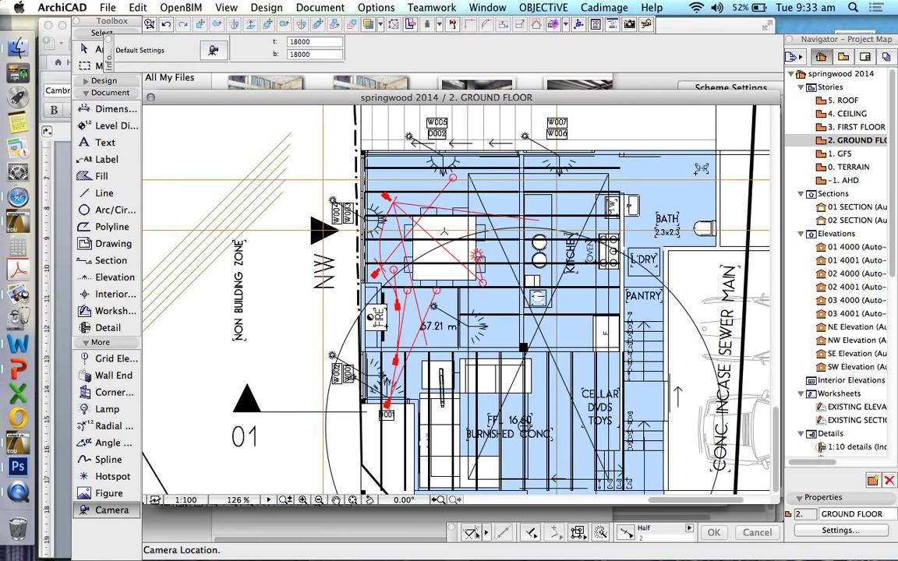
scroll(486, 195, up, 3)
click(407, 175)
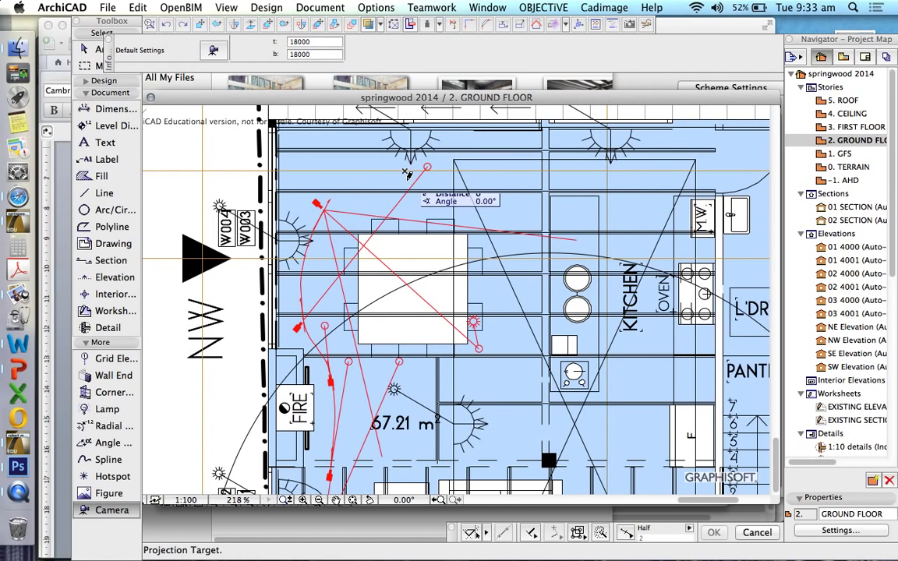
click(491, 386)
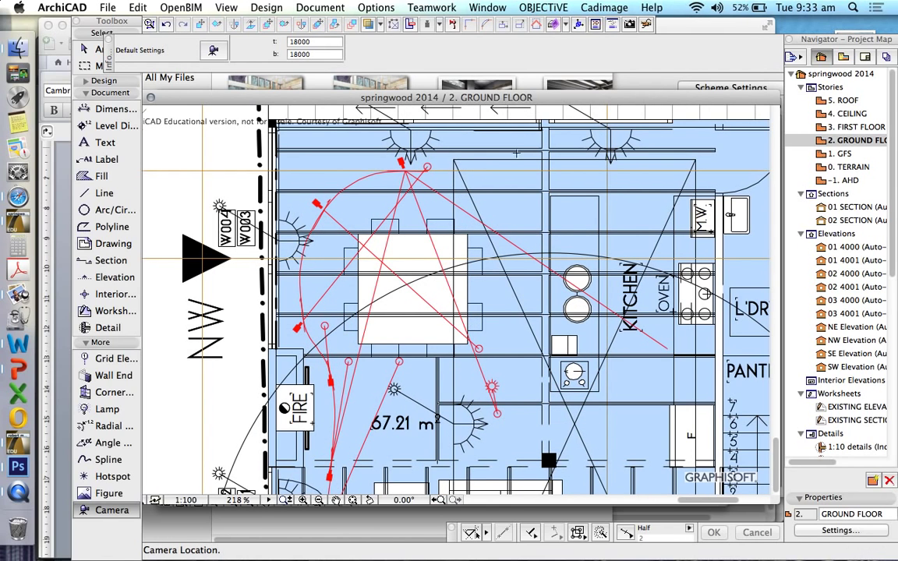
click(502, 142)
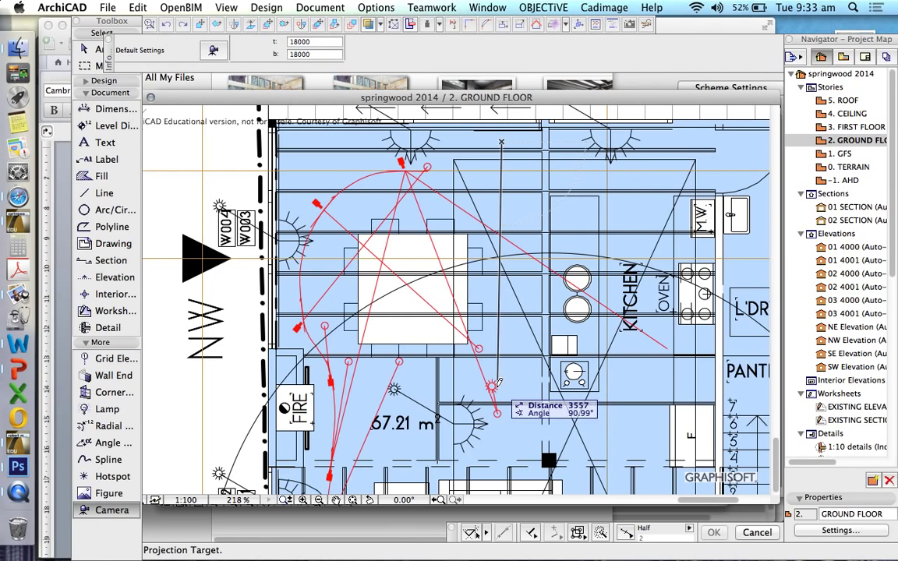
click(495, 388)
click(608, 152)
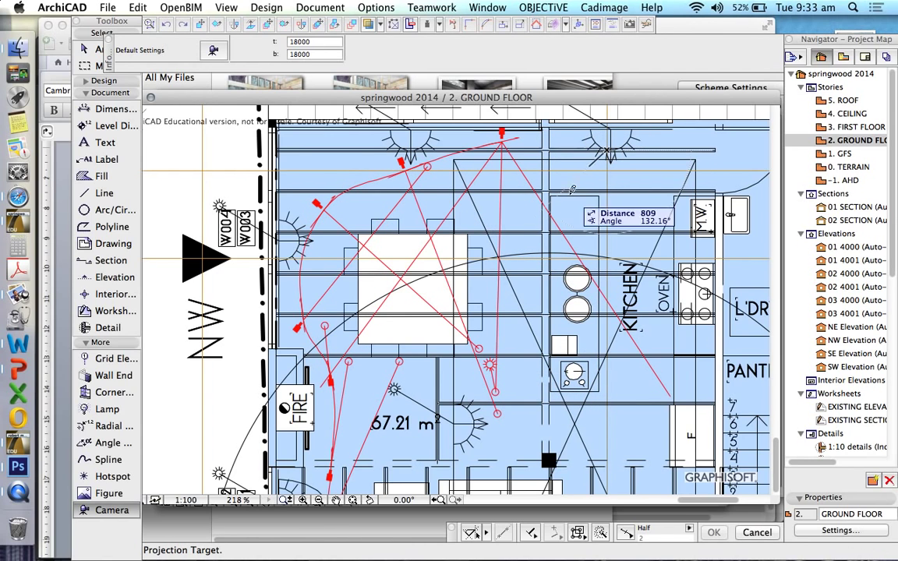
click(434, 377)
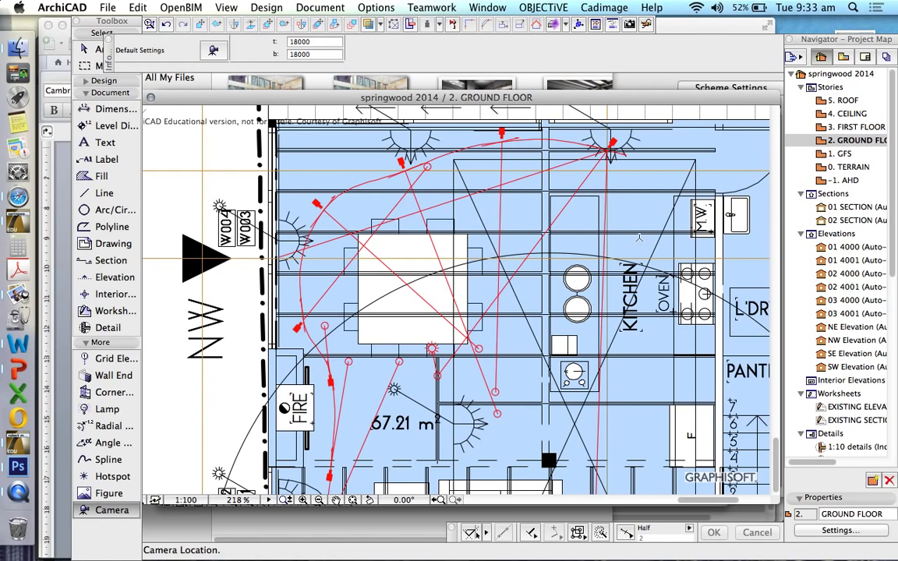
click(642, 238)
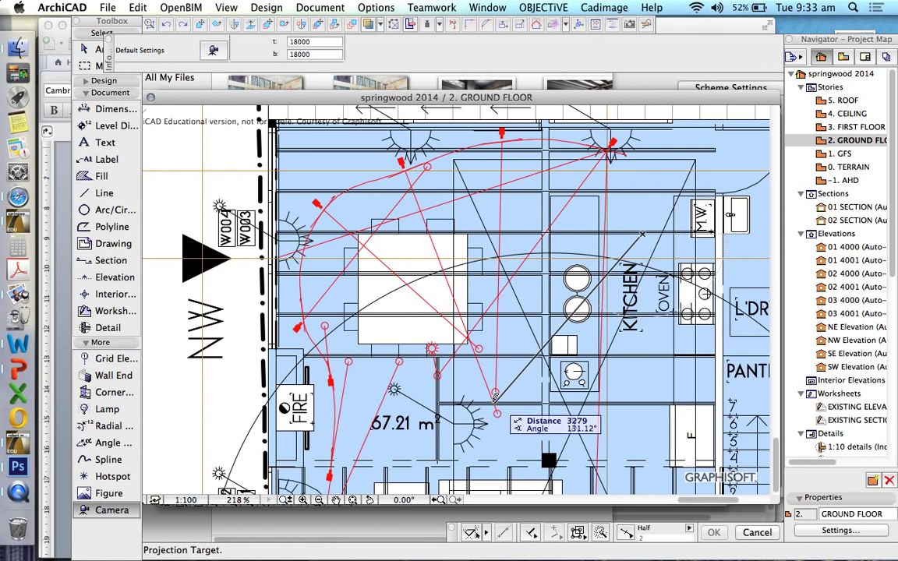
click(491, 399)
scroll(571, 298, down, 2)
scroll(570, 299, up, 2)
- Add cameras in the kitchen, near the dining table and beside the cellar
click(595, 240)
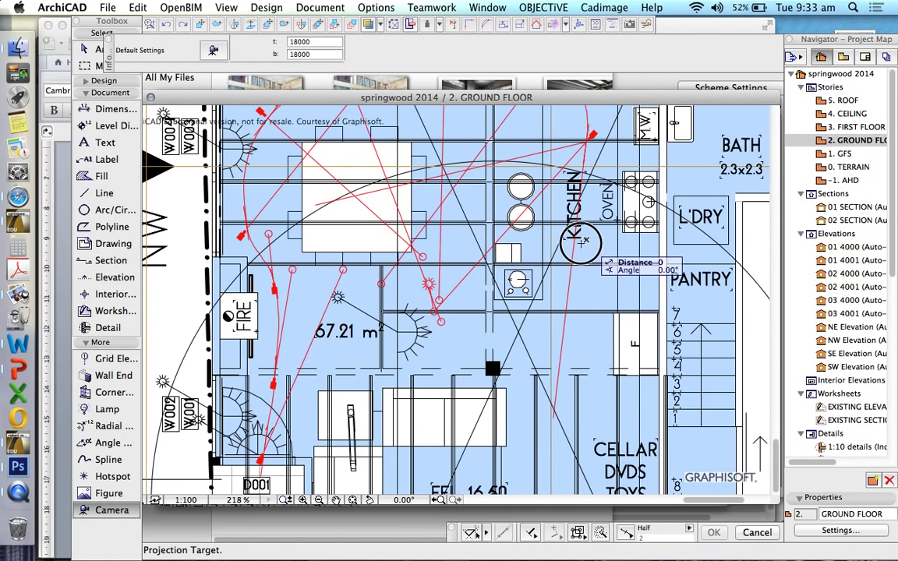
click(327, 206)
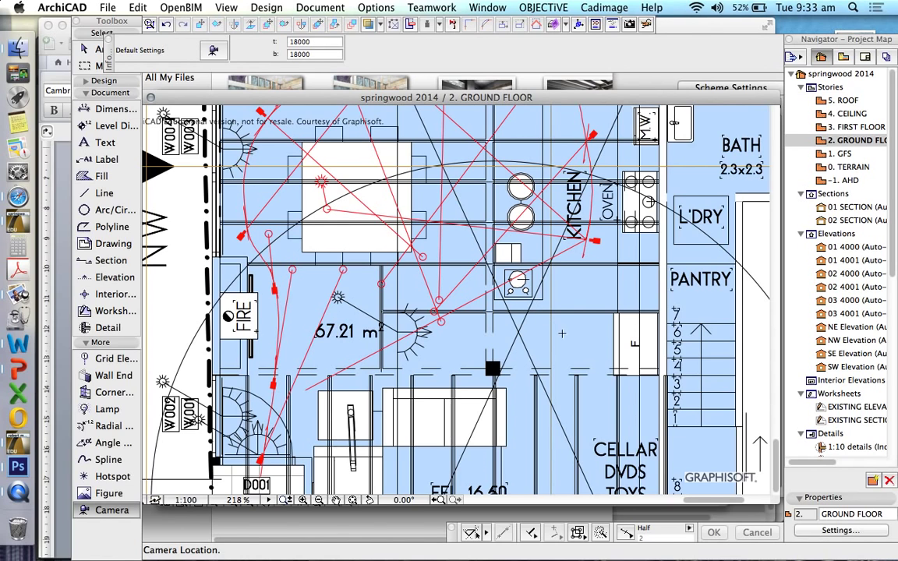
click(581, 332)
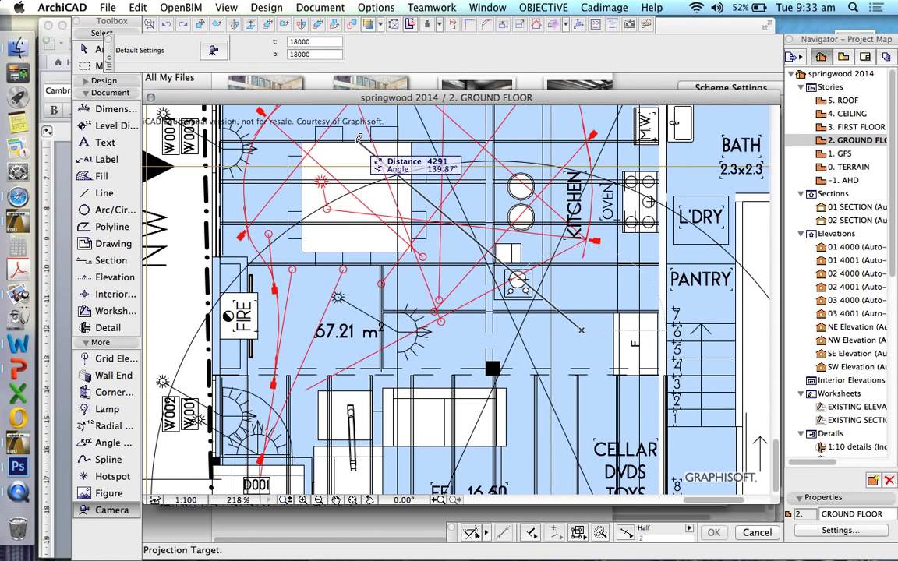
click(368, 138)
scroll(591, 382, down, 2)
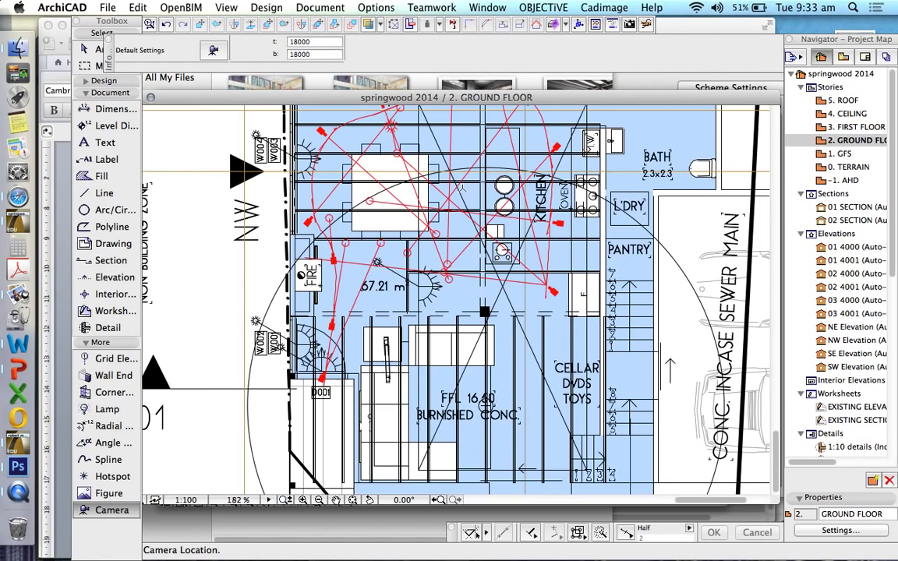
scroll(591, 382, up, 4)
click(591, 382)
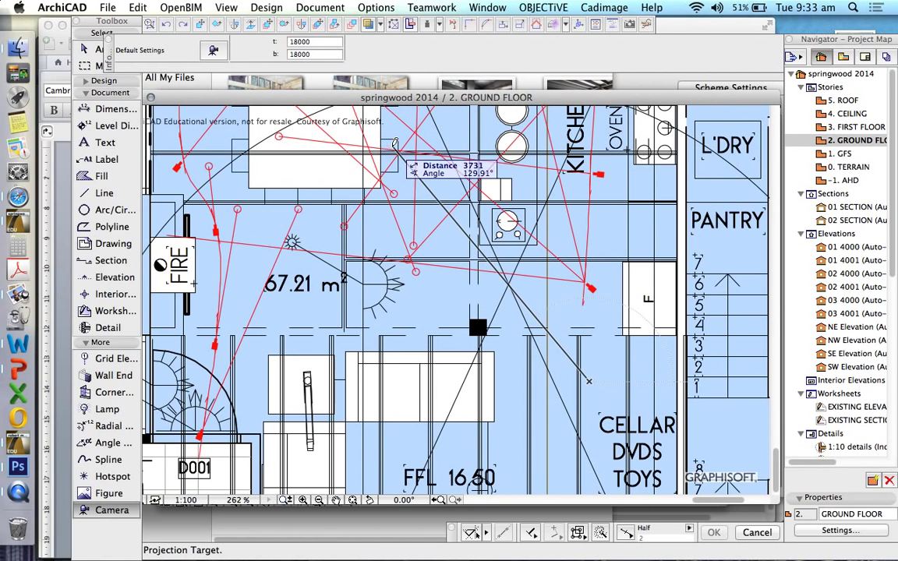
click(331, 113)
scroll(395, 140, down, 3)
scroll(445, 291, up, 3)
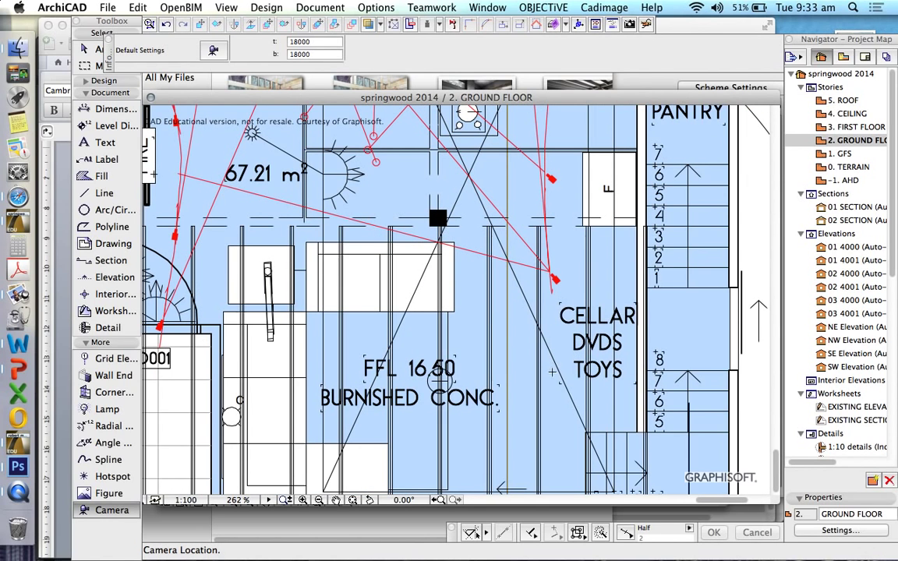
- Add cameras at the CELLAR DVDS TOYS area, the cellar stairs, step 4 and the stair foot
click(551, 380)
click(397, 131)
scroll(398, 131, down, 3)
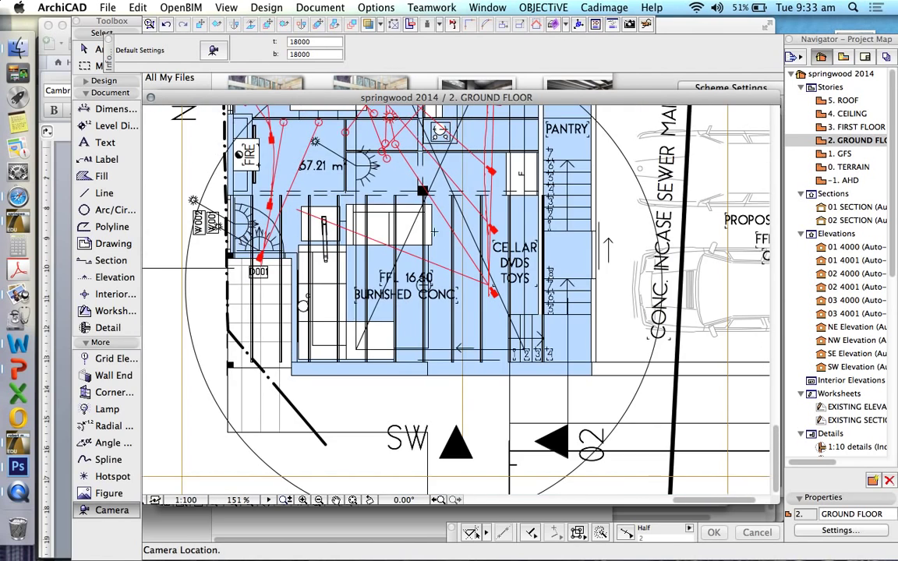
scroll(491, 293, up, 3)
click(572, 368)
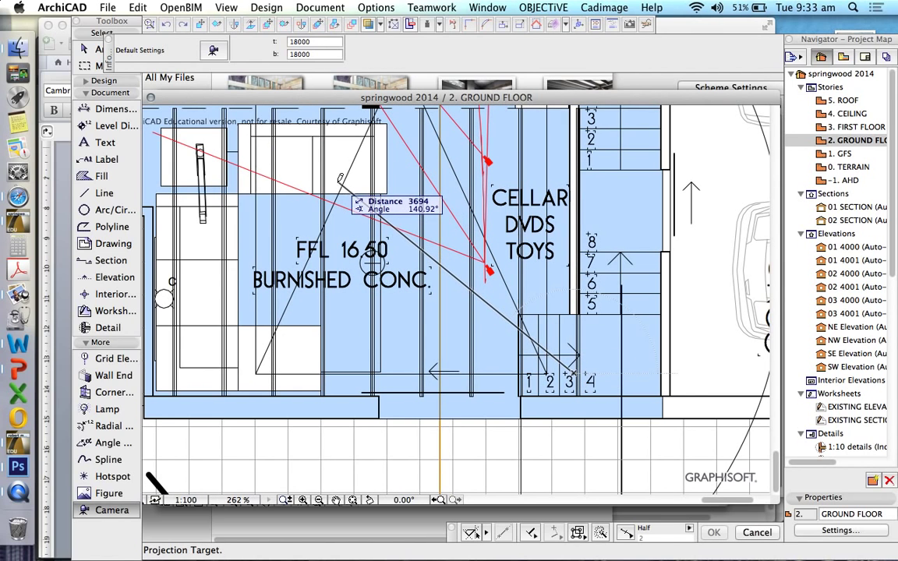
click(311, 171)
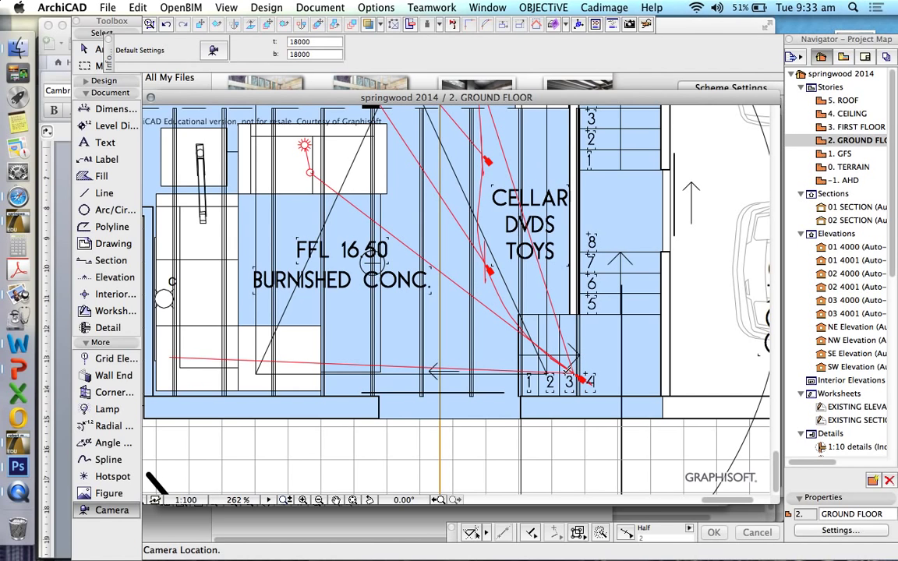
click(583, 379)
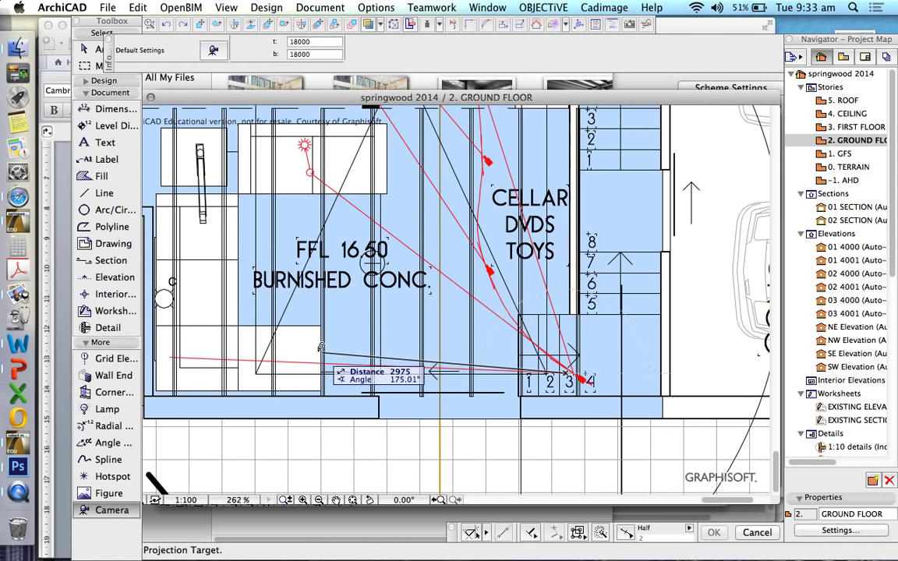
click(520, 359)
scroll(583, 381, up, 3)
click(578, 359)
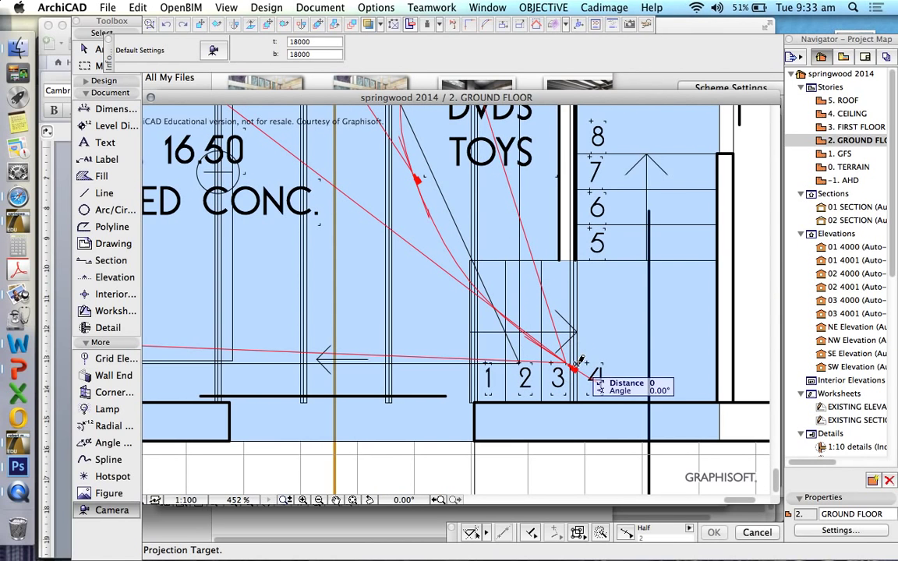
scroll(580, 360, down, 3)
click(190, 274)
scroll(443, 283, down, 2)
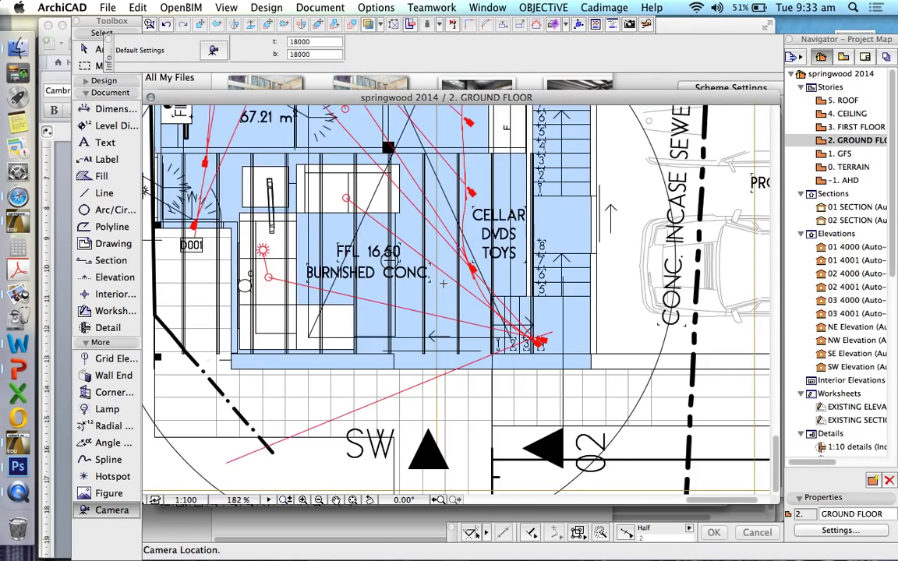
scroll(443, 283, down, 2)
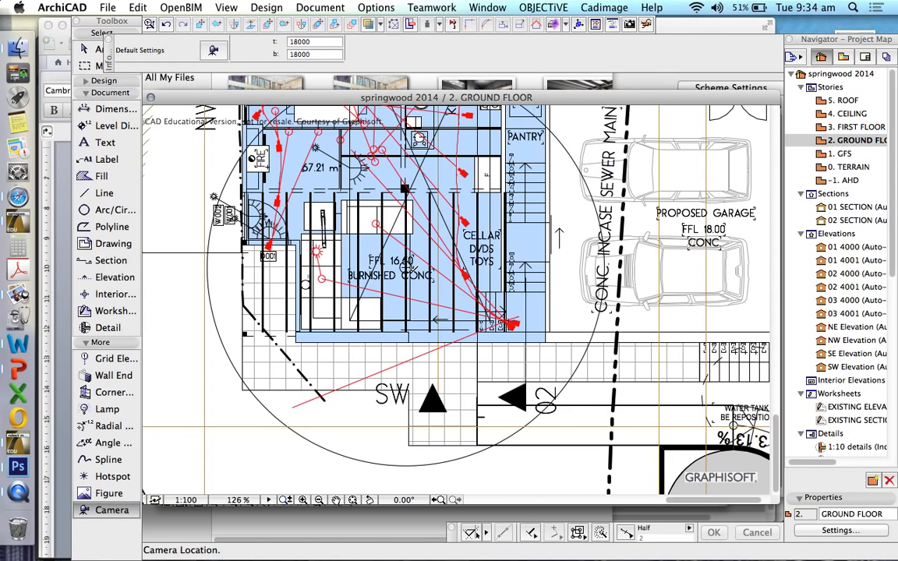
- In Create Fly-Through, choose With in-between frames (1 to 141) as a colour QuickTime Movie File, after trying Keyframes only
click(314, 10)
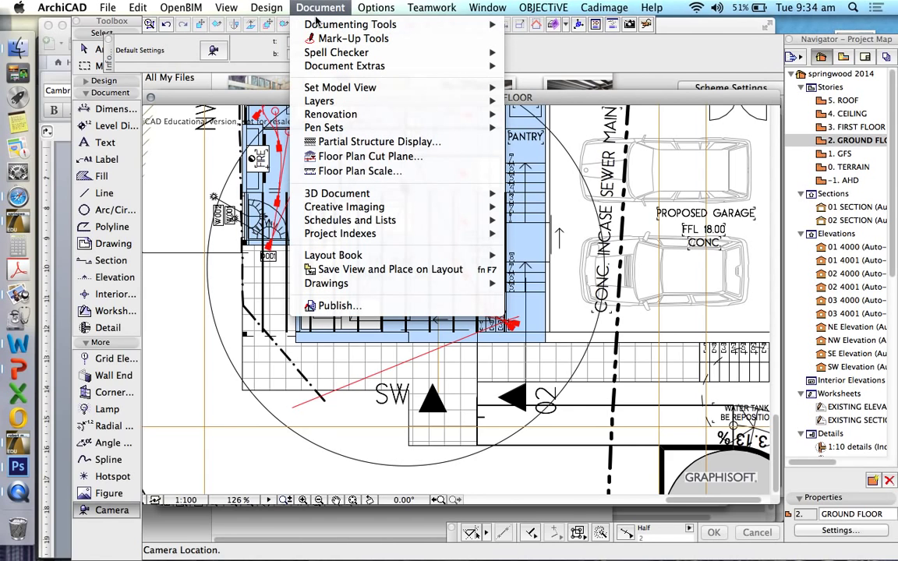
mouse_move(402, 206)
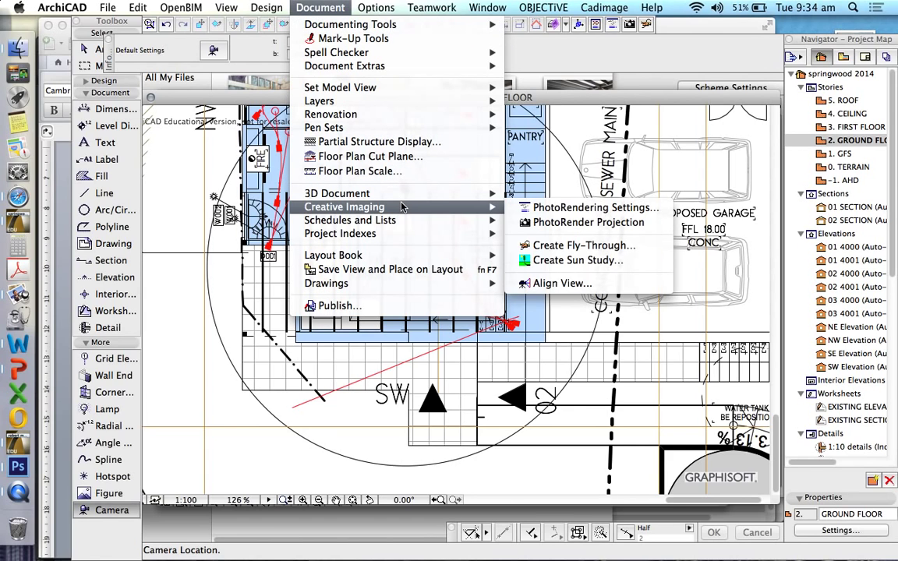
click(600, 248)
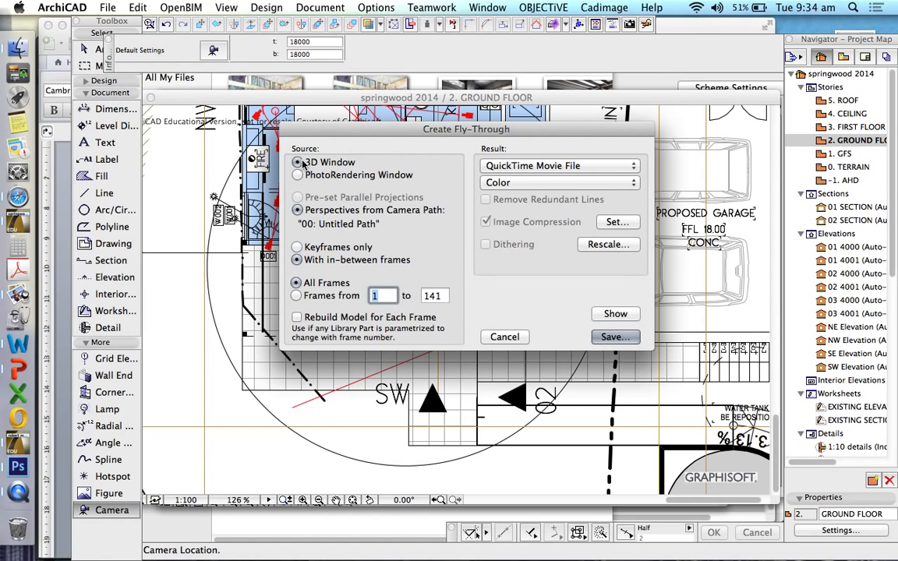
click(297, 246)
drag(367, 132, 537, 207)
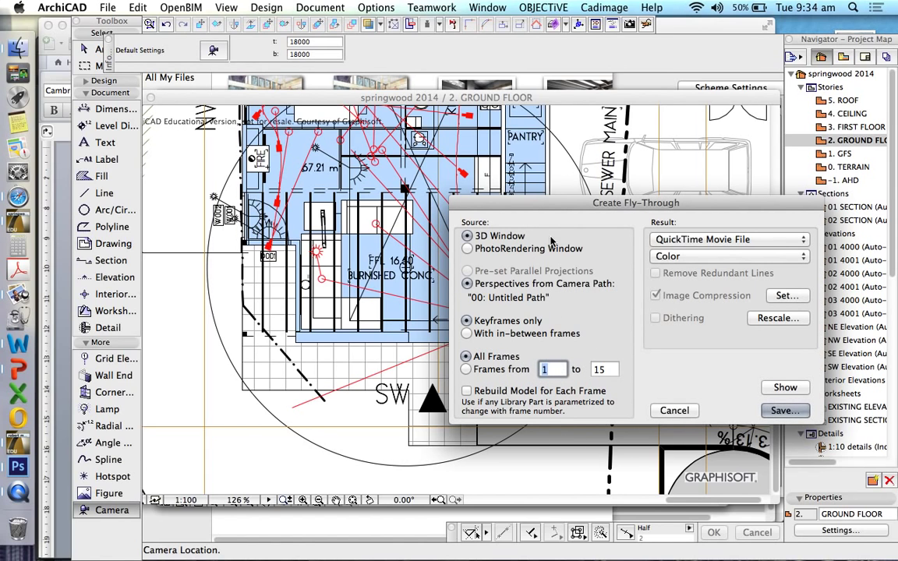
drag(558, 203, 563, 199)
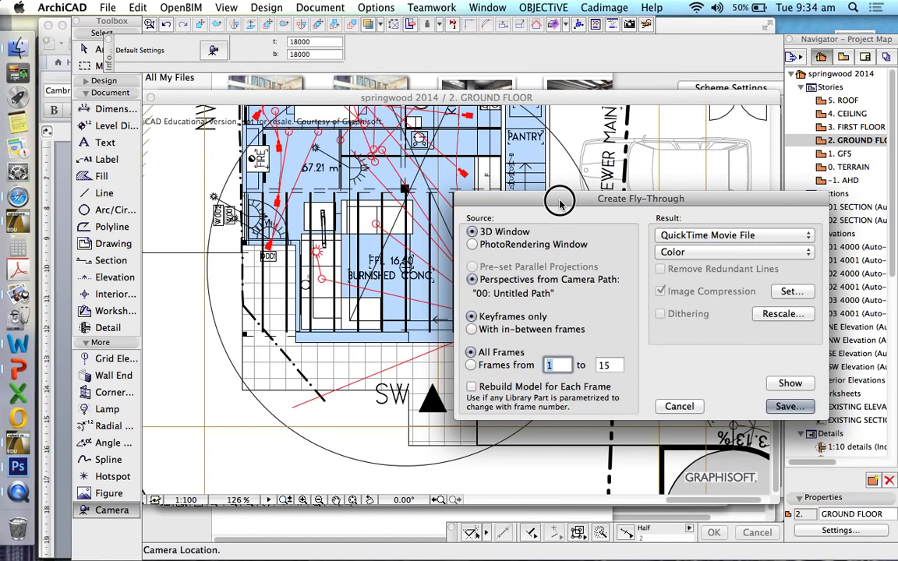
click(472, 329)
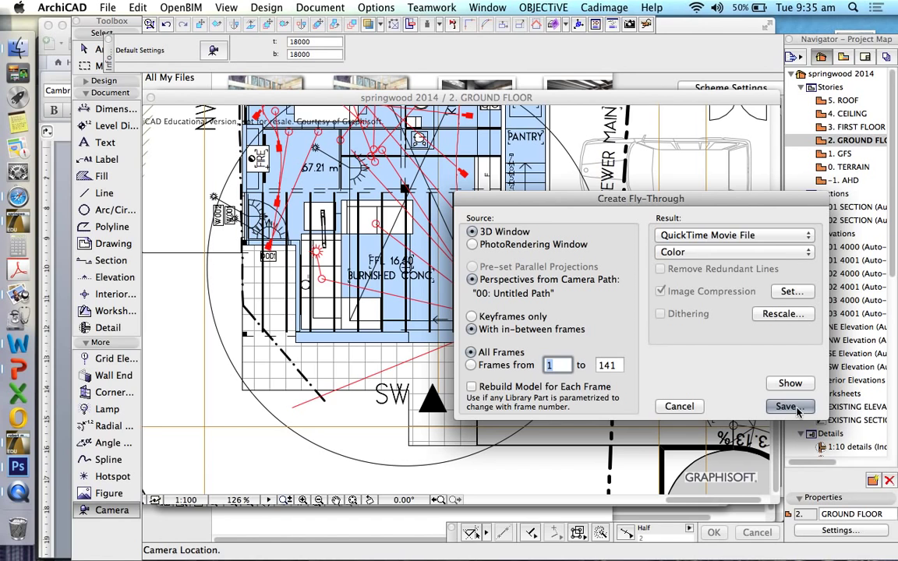
- Name the movie 'springwood 2014 test 1.mov' and set it to save on the Desktop
click(787, 406)
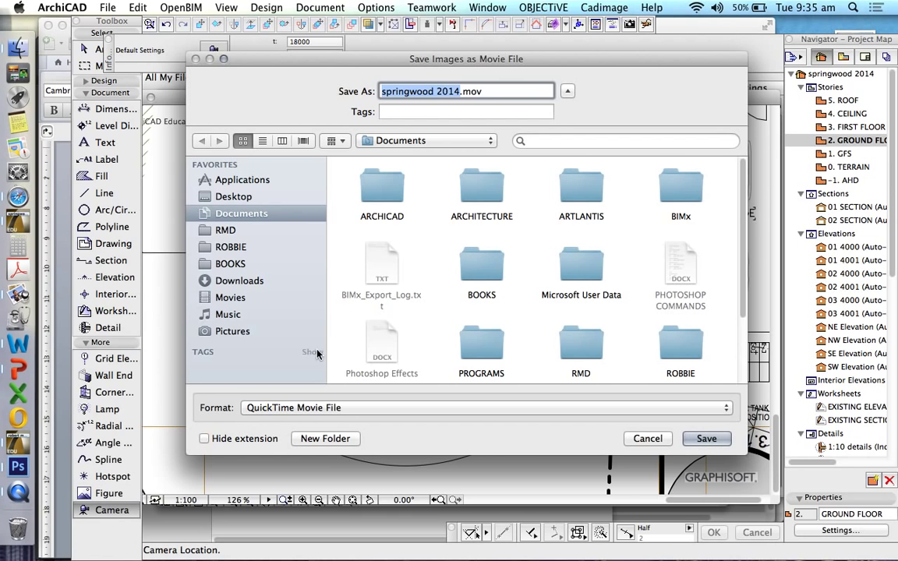
scroll(594, 332, down, 3)
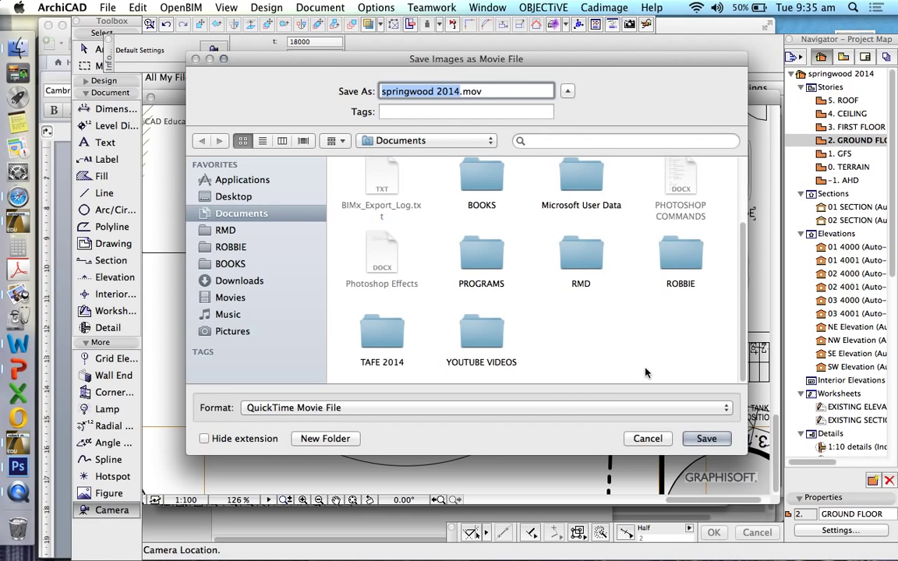
click(222, 197)
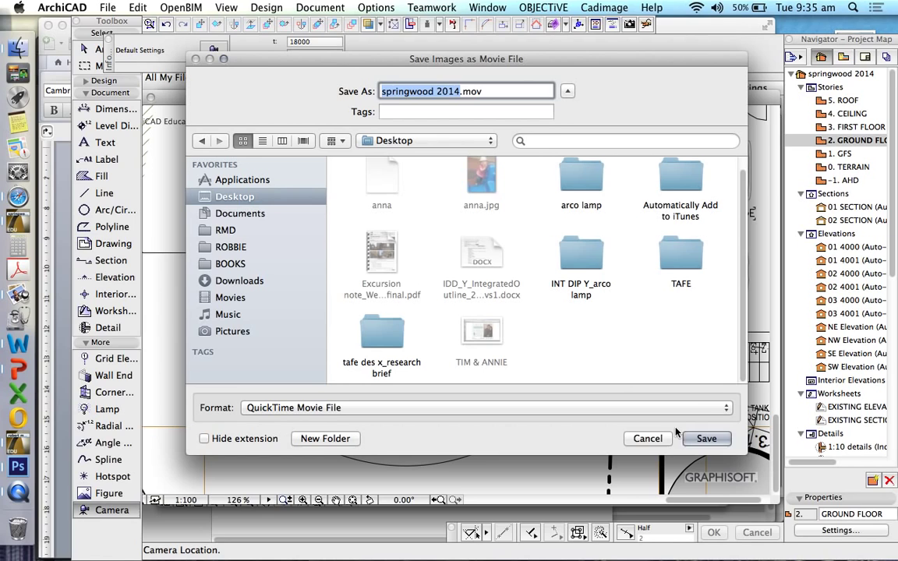
click(460, 91)
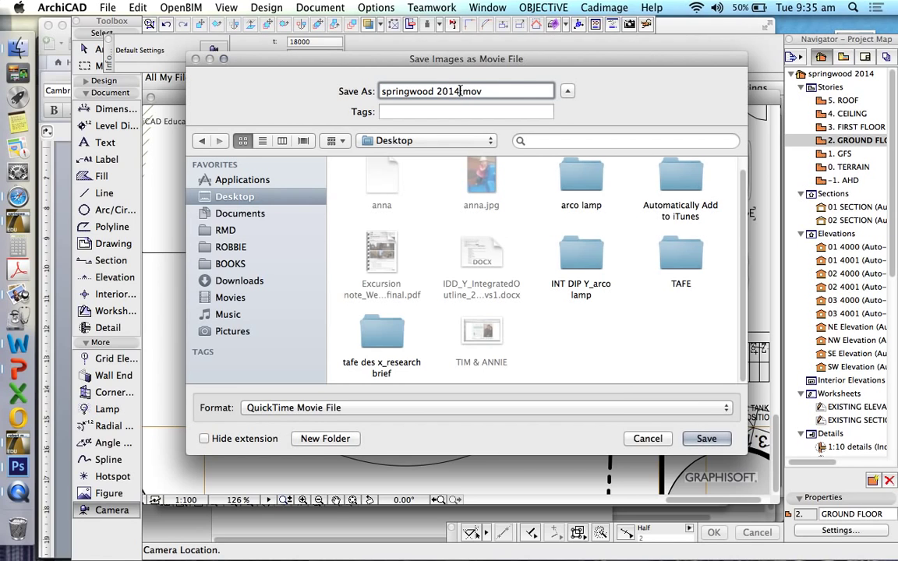
text(test 1)
- Save the movie and let all 141 fly-through frames render
key(Return)
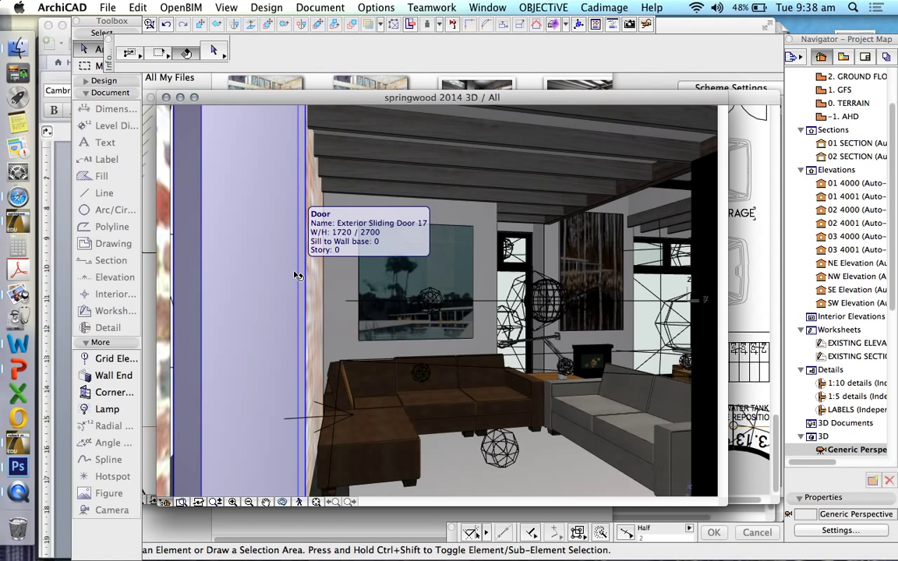
- In Finder, go to the Desktop and open springwood 2014 test 1.mov in QuickTime Player
click(19, 47)
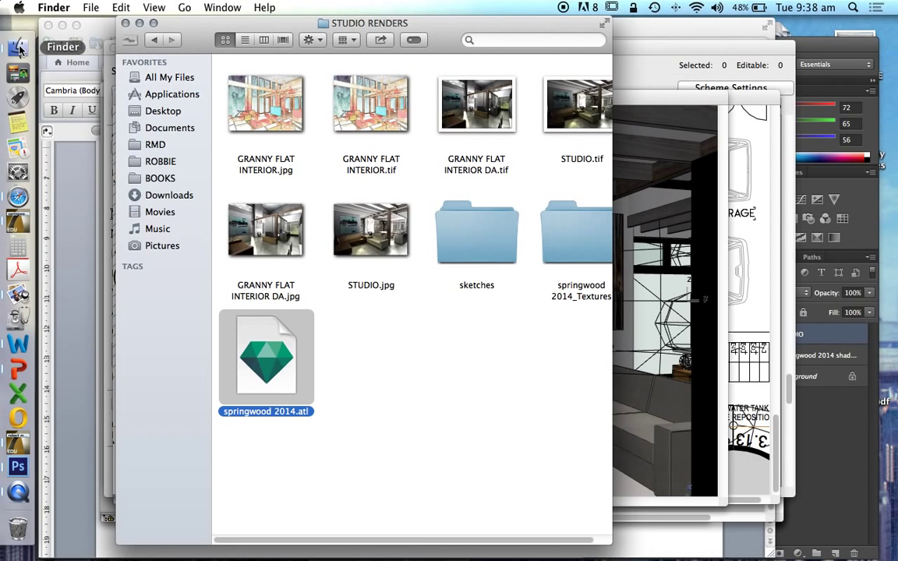
click(144, 127)
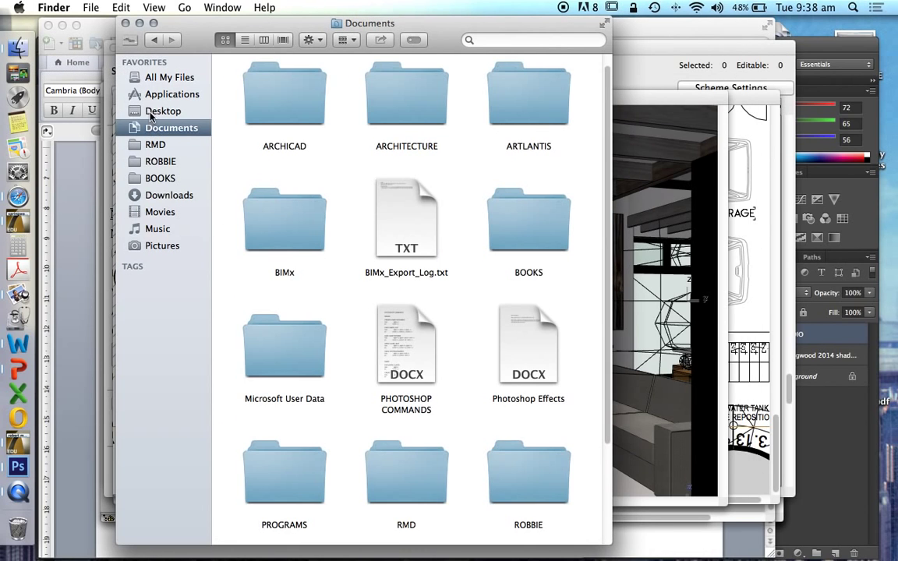
click(144, 111)
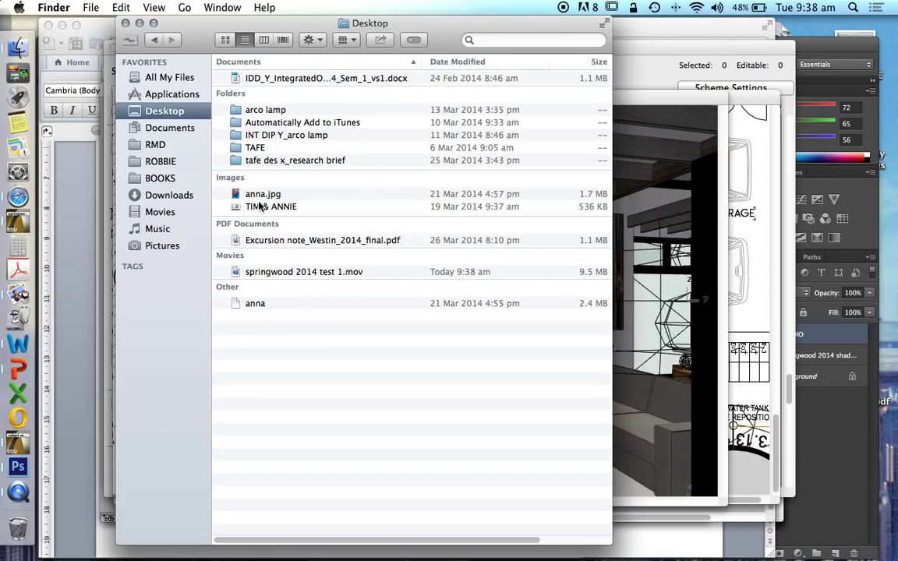
double_click(285, 277)
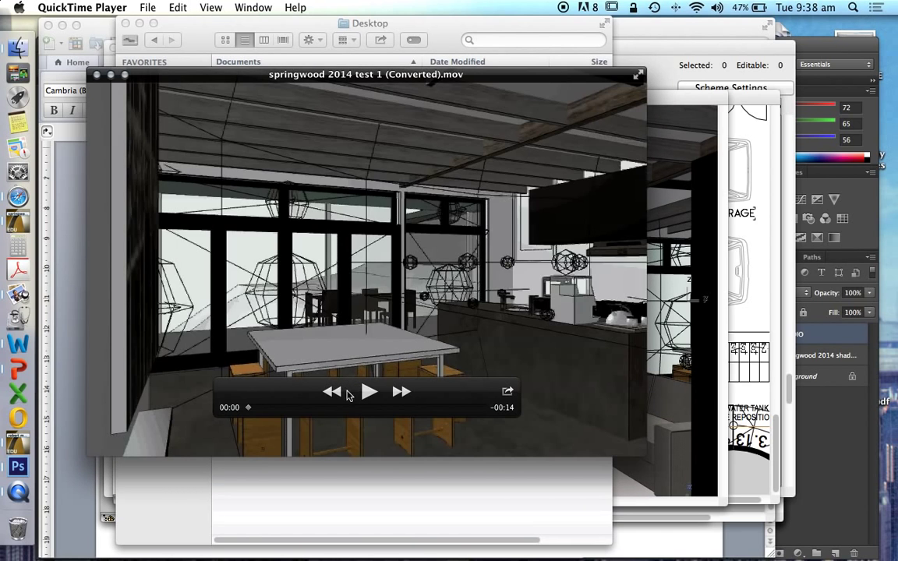
- Play the 14-second fly-through movie, then replay it from the beginning
click(368, 393)
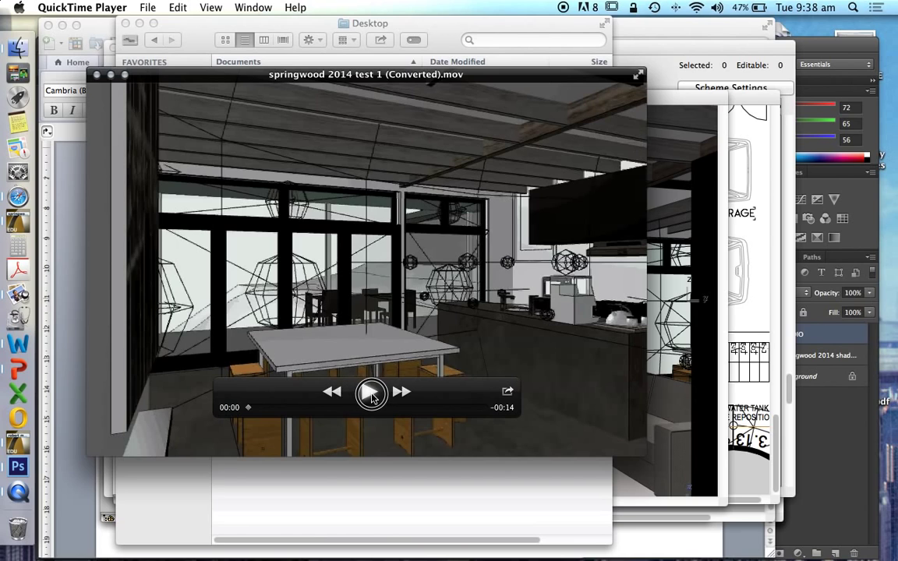
click(371, 395)
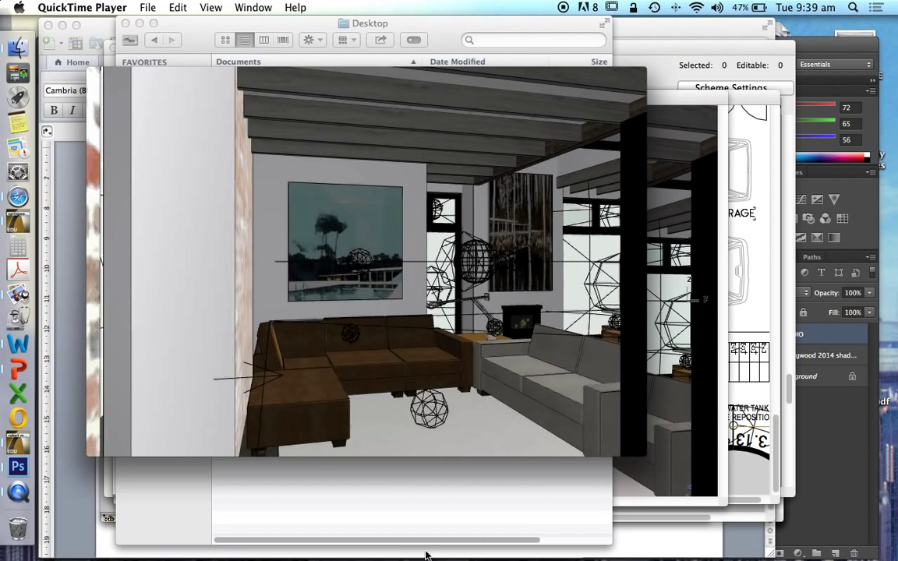
mouse_move(519, 438)
click(369, 393)
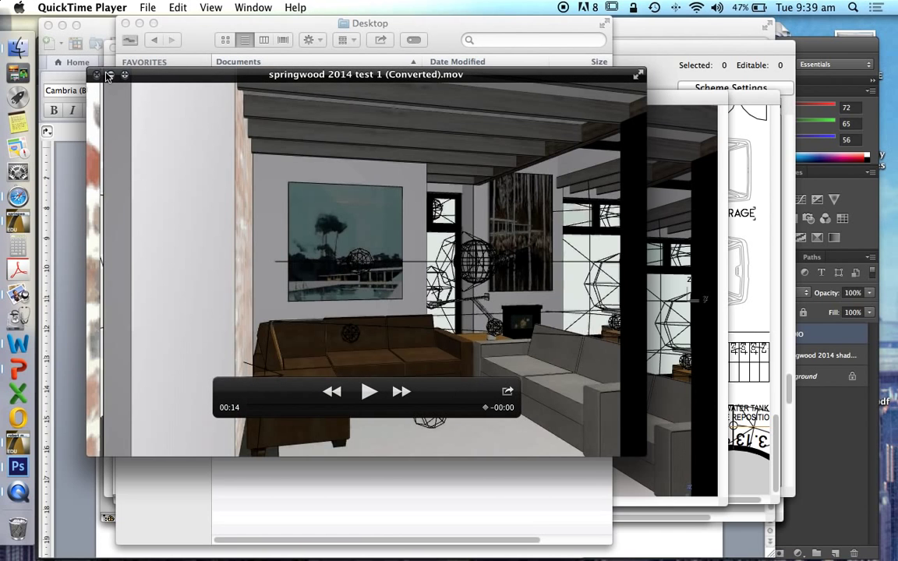
- Close the movie window without saving the converted file and return to ArchiCAD
click(97, 75)
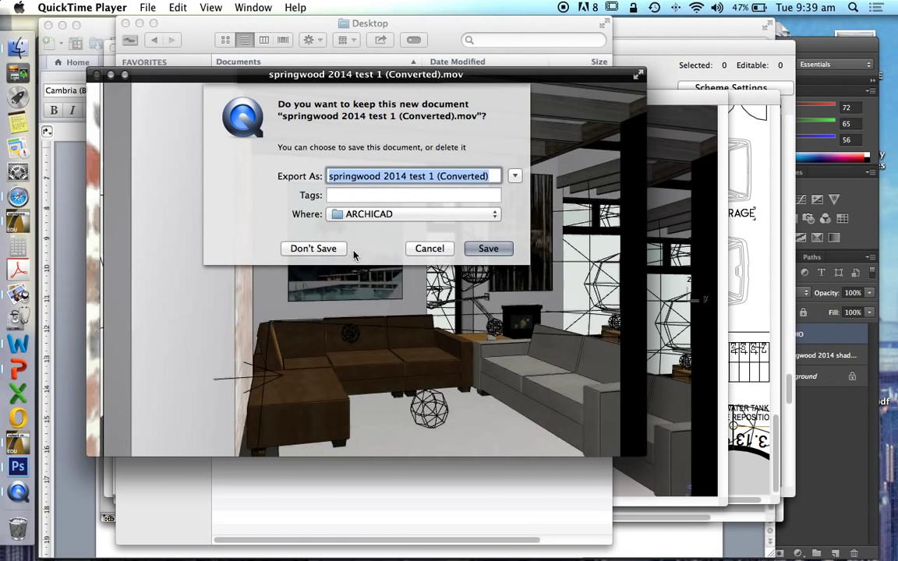
click(428, 248)
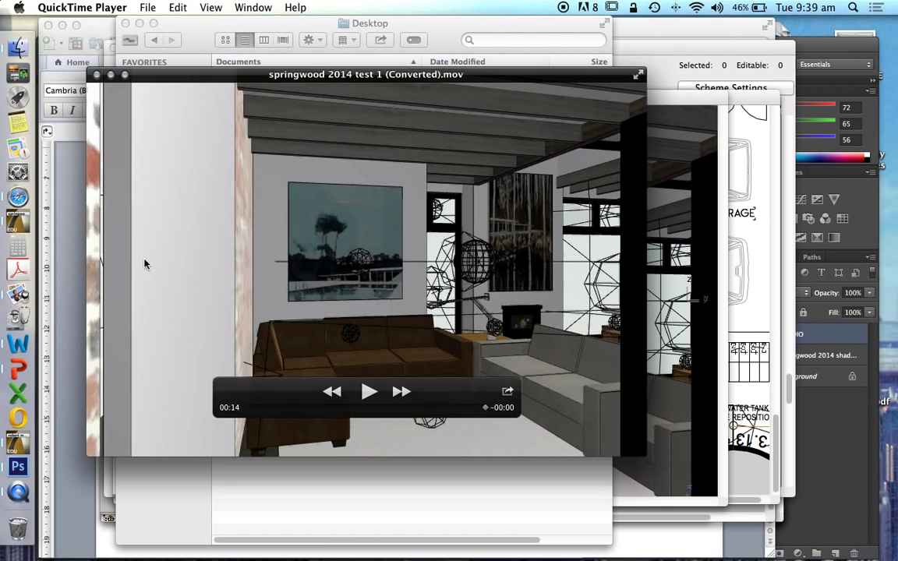
click(18, 198)
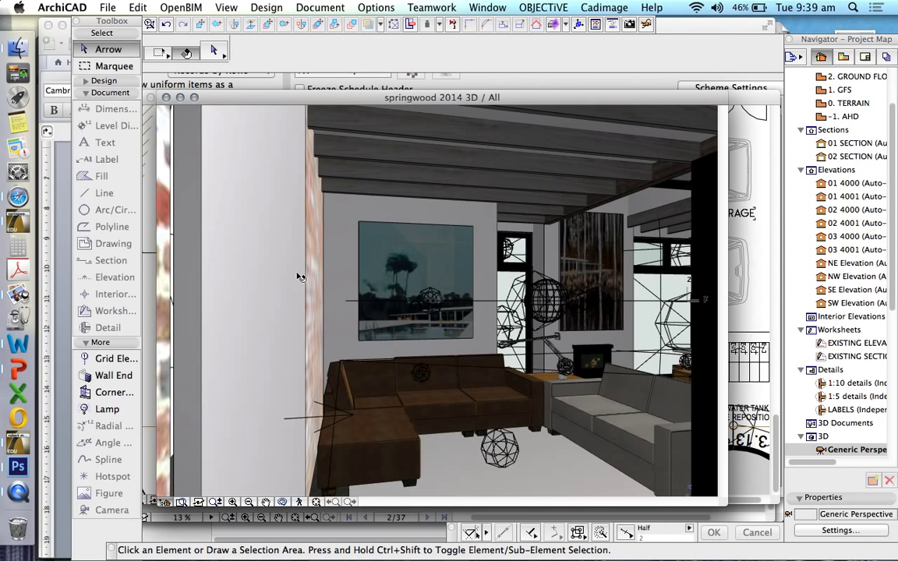
- Open the 2. GROUND FLOOR plan and zoom to show the whole floor with its camera path
scroll(849, 187, up, 4)
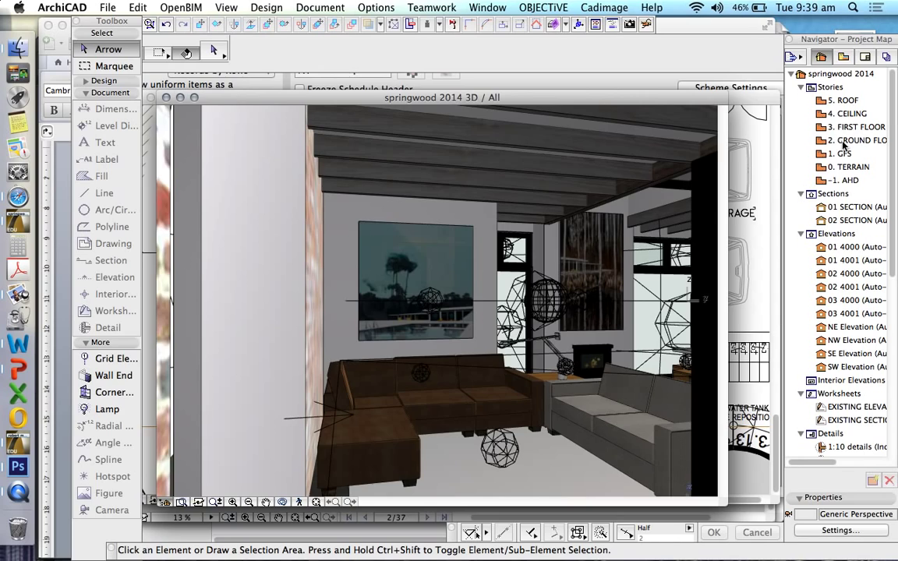
double_click(857, 140)
scroll(574, 348, down, 2)
scroll(378, 323, up, 4)
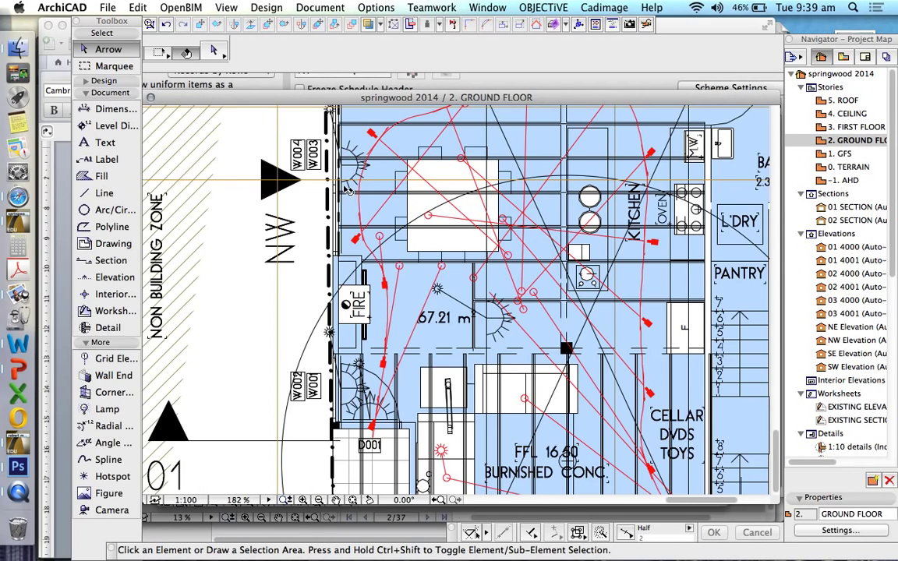
scroll(360, 343, up, 4)
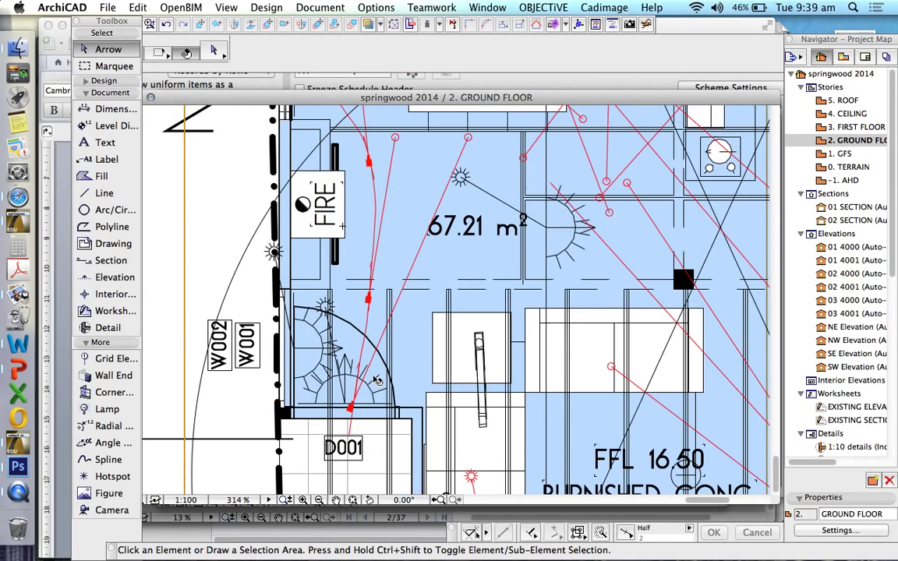
scroll(360, 403, down, 2)
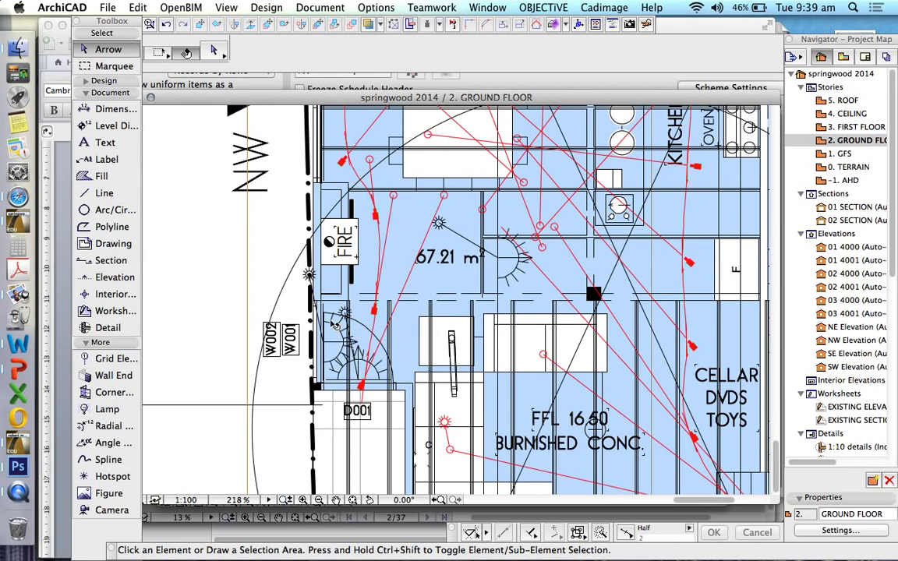
scroll(332, 312, down, 3)
scroll(423, 350, down, 1)
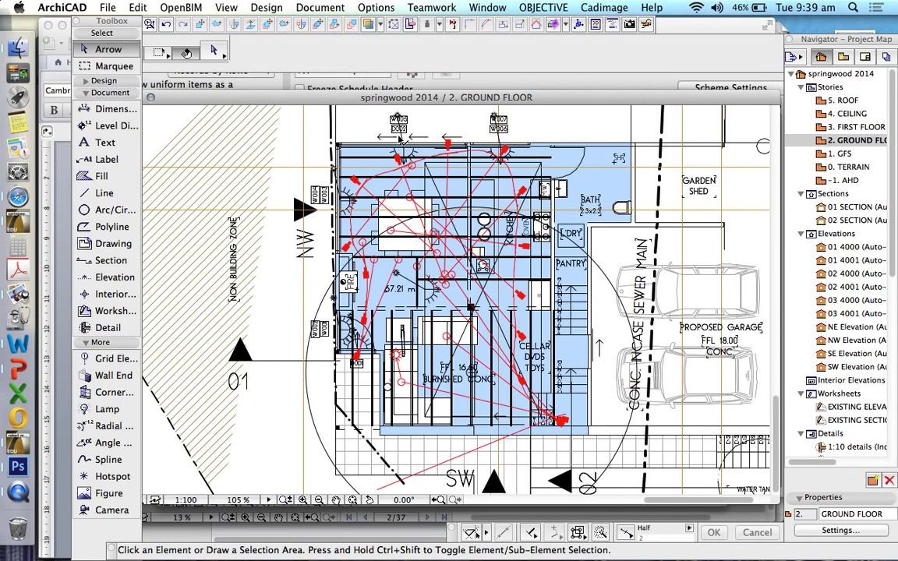